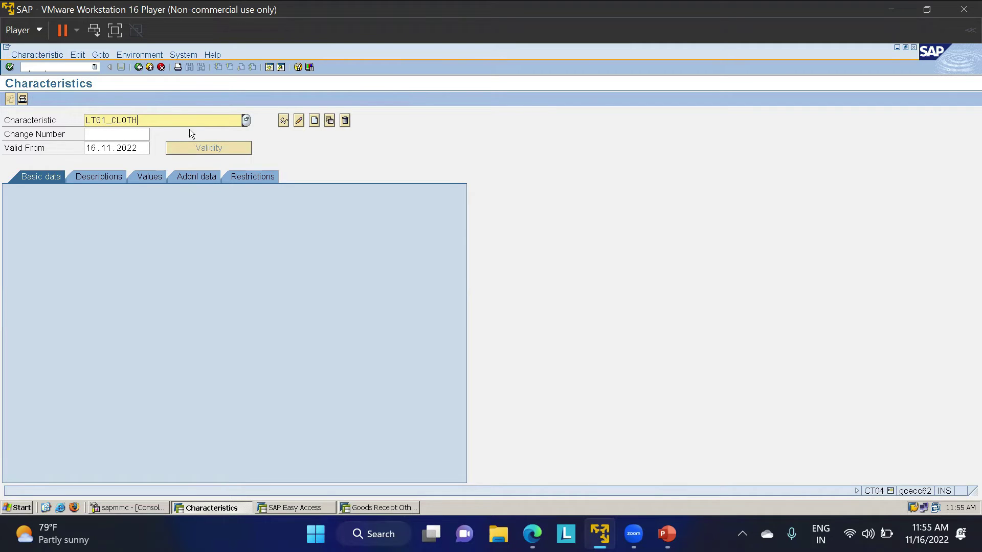
Create the characteristic LT01_CLOTH and reuse its name as the description.
left_click(314, 121)
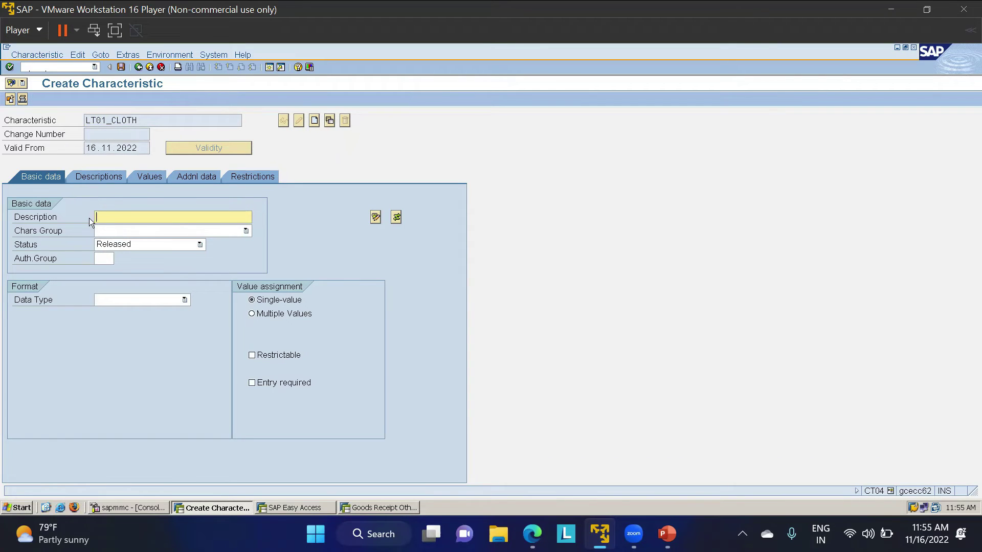
left_click_drag(141, 121, 42, 139)
key("ctrl+c")
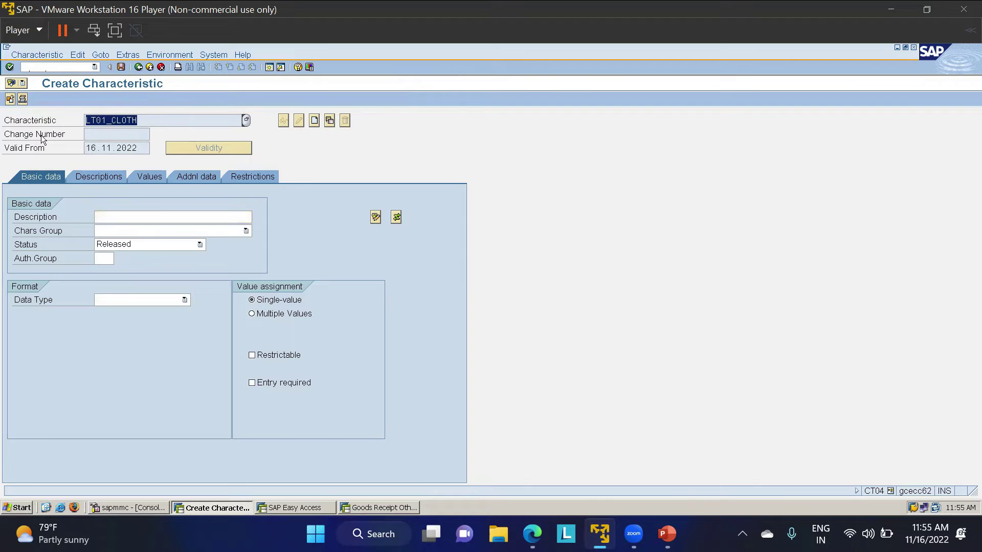
left_click(42, 138)
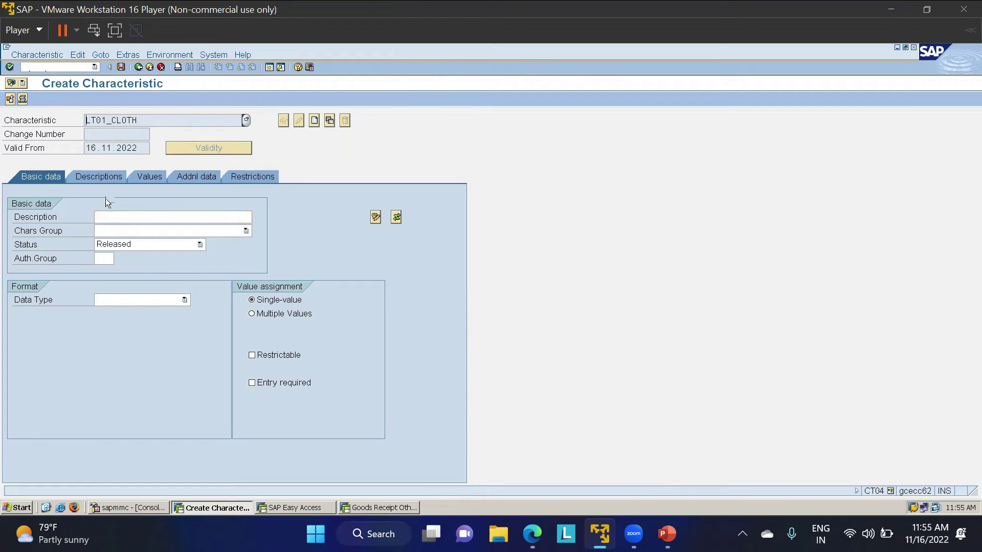
left_click(106, 215)
key("ctrl+v")
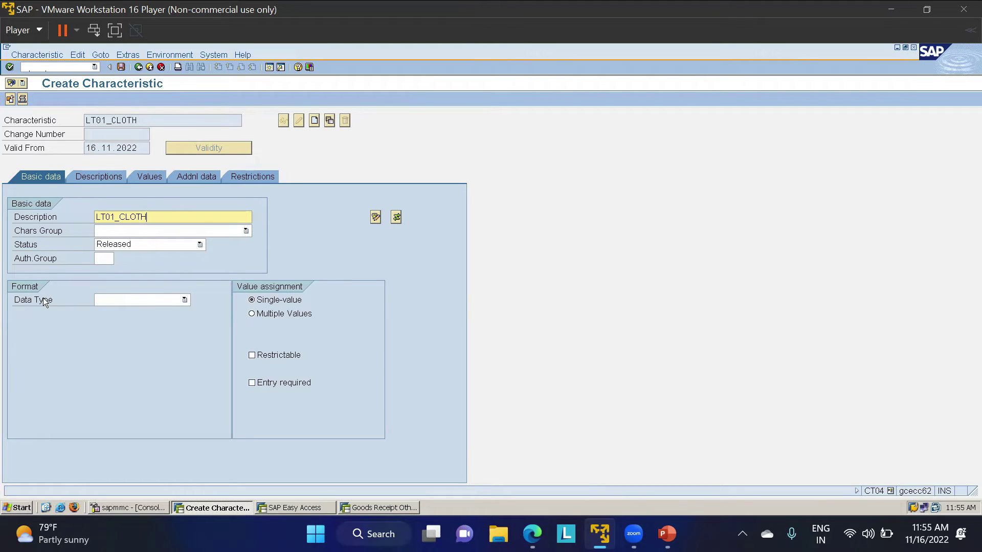
Set the characteristic's data type to Character Format with 3 characters and allow multiple values.
left_click(136, 301)
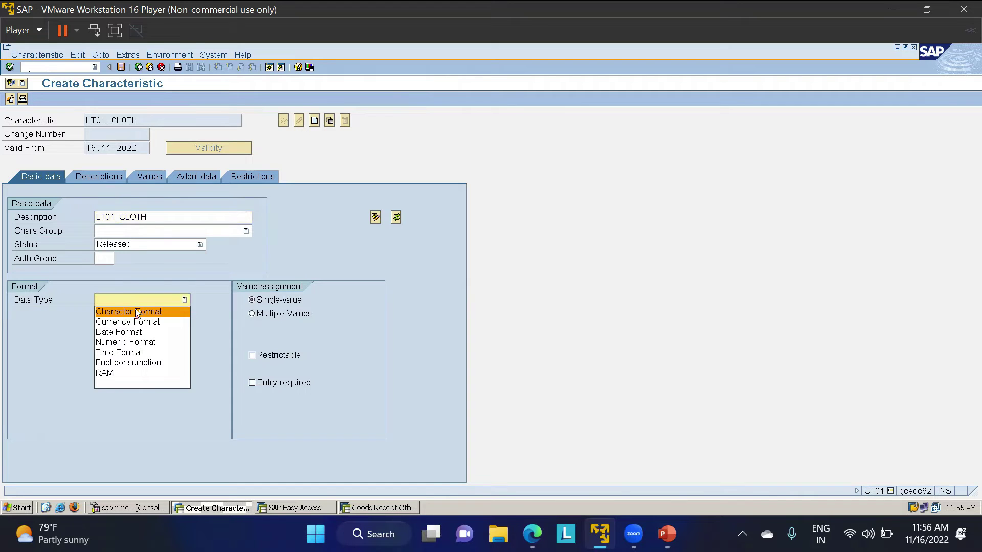
left_click(135, 310)
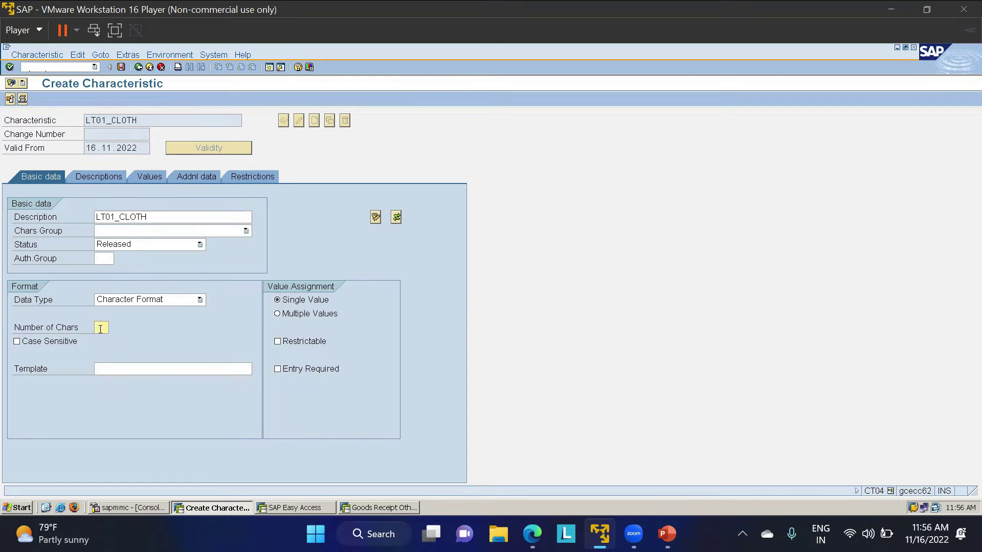
type("3")
left_click(291, 316)
Add the allowed values C1 with description RED and C2 with description BLUE to the characteristic.
left_click(100, 176)
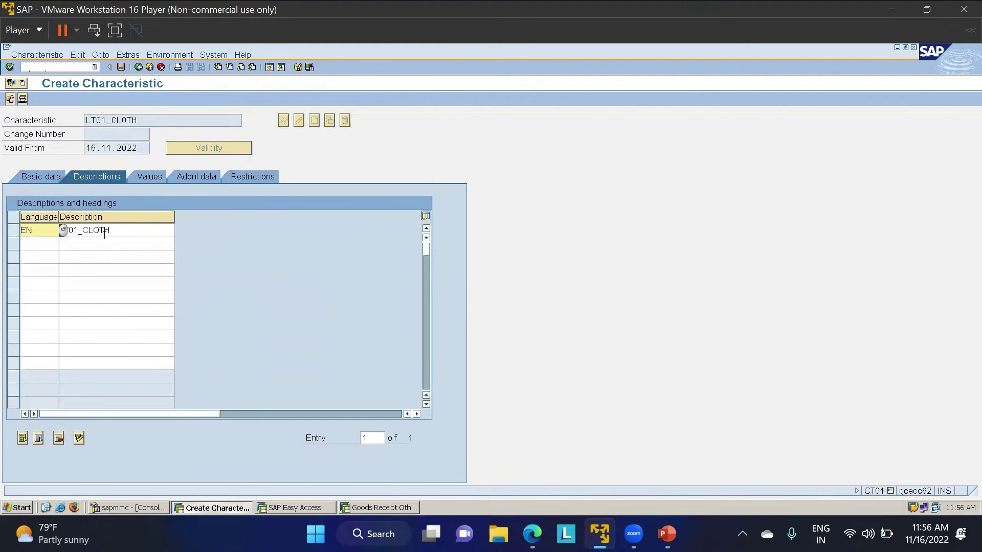
left_click(144, 174)
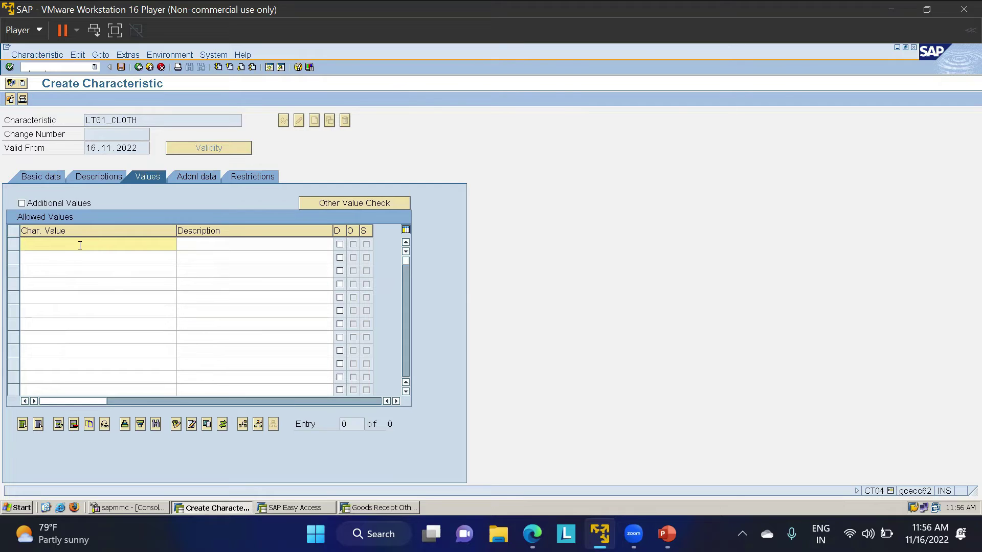
type("C1")
key("Tab")
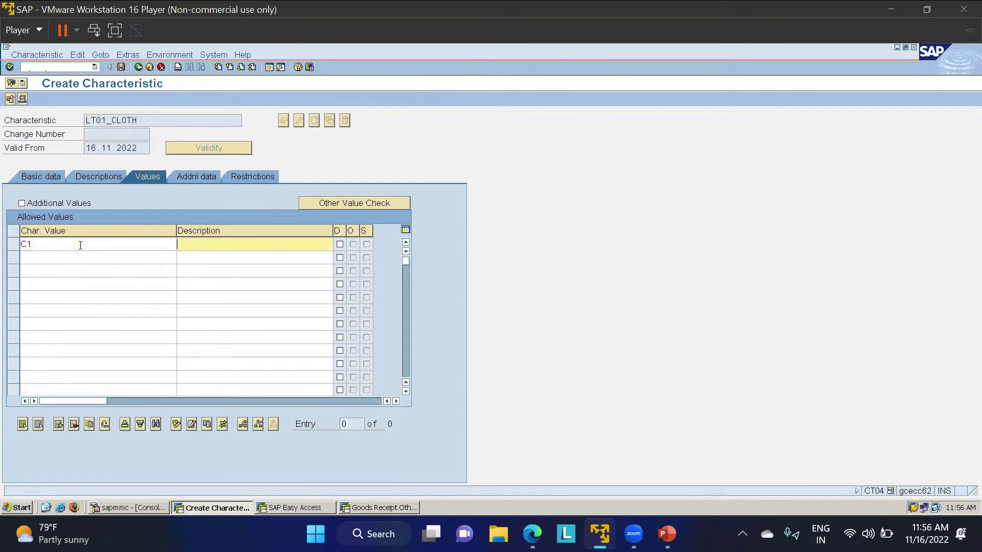
type("RED")
key("Tab")
key("Tab")
type("C2")
key("Tab")
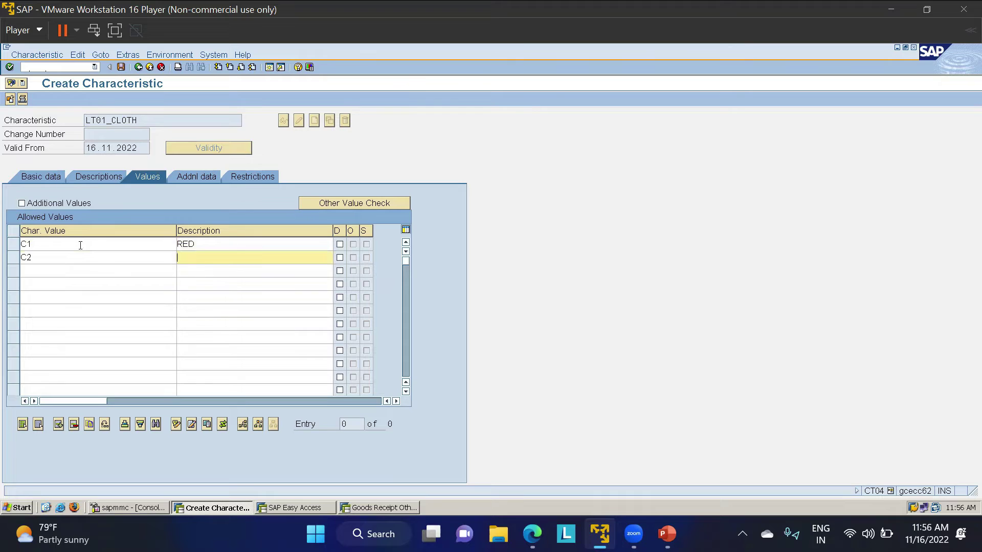
type("BLUE")
key("Tab")
Add the allowed value C3 with description GREEN and save the characteristic.
key("Tab")
type("C3")
key("Tab")
type("GREEN")
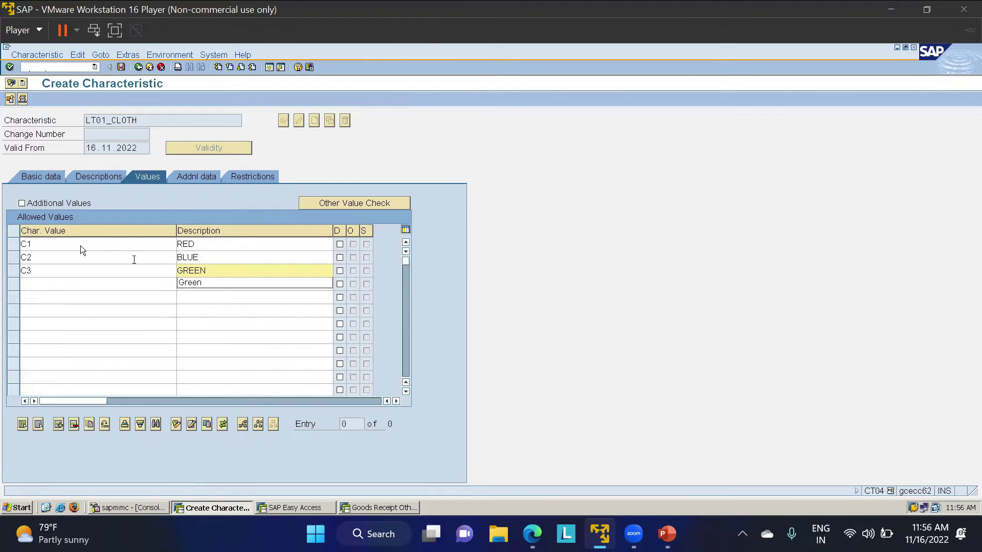
left_click(225, 333)
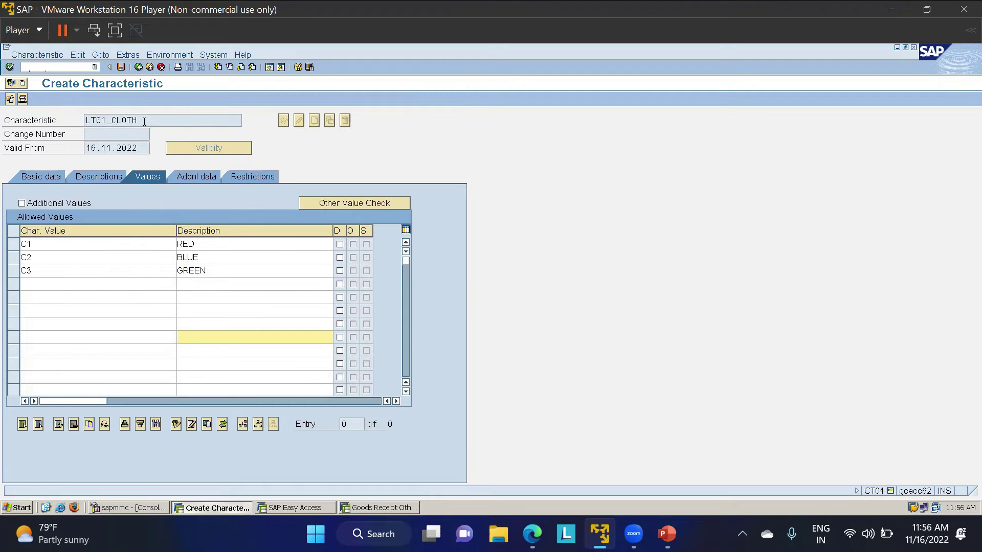
key("Return")
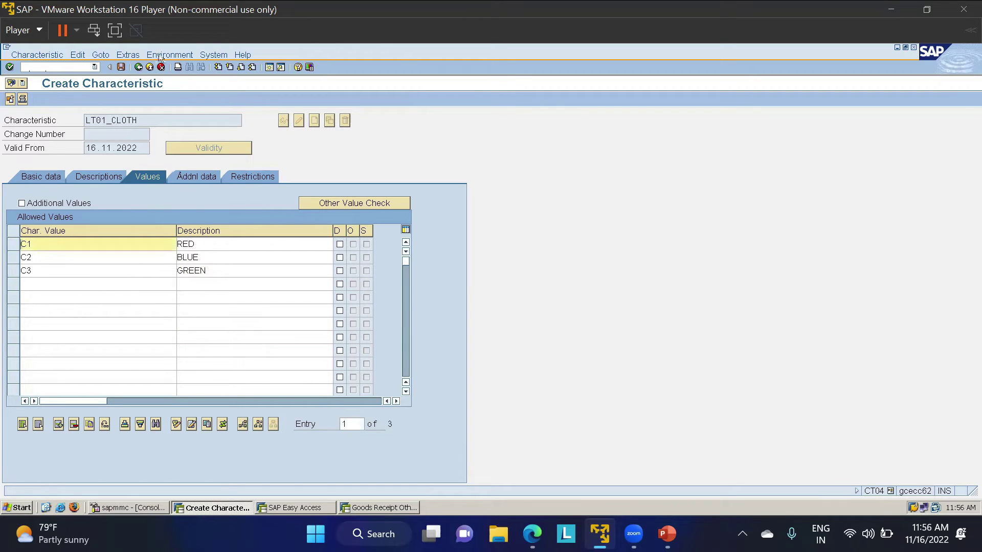
left_click(121, 67)
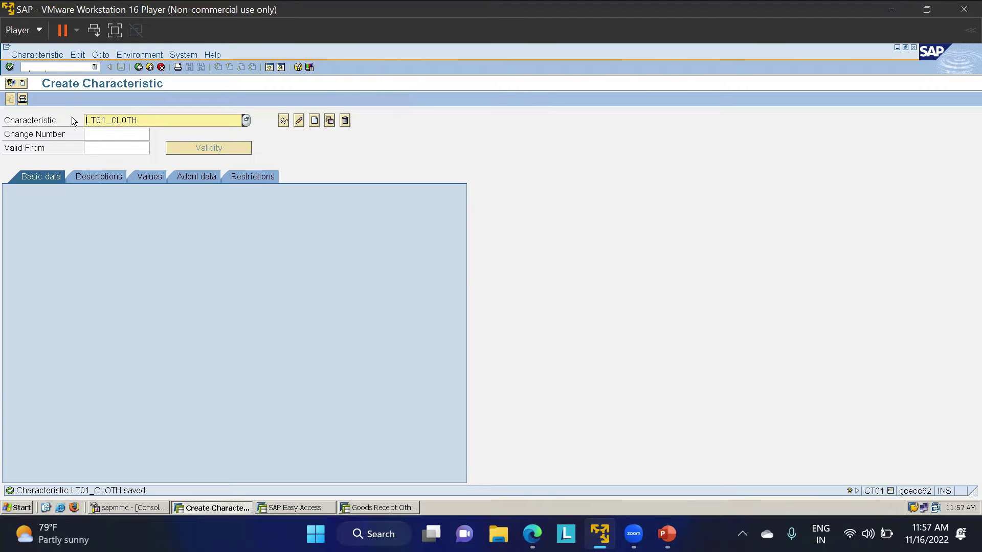
Open transaction CL02 and start creating the batch class LT01_CLOTH with class type 023.
left_click(57, 67)
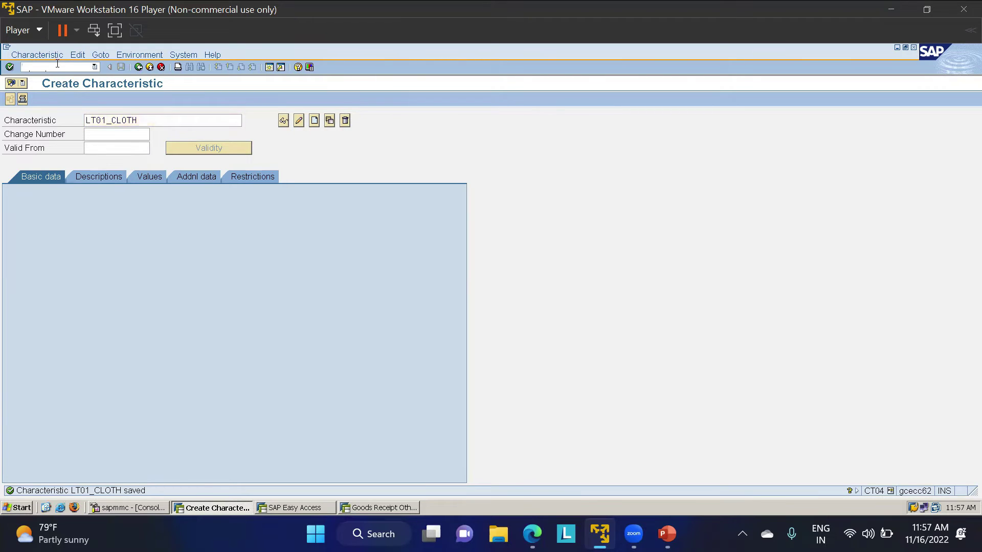
type("/NCL02")
key("Return")
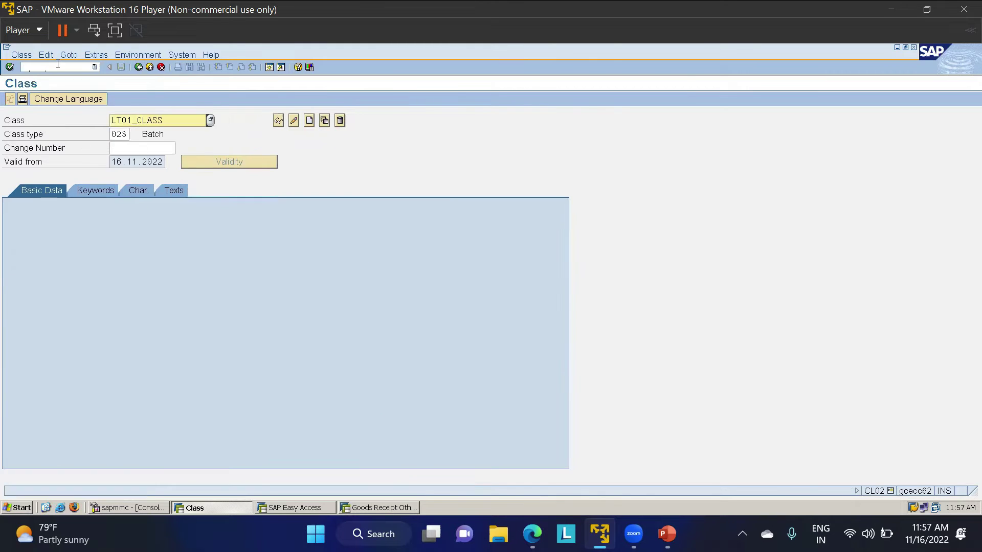
key("BackSpace")
key("BackSpace")
key("BackSpace")
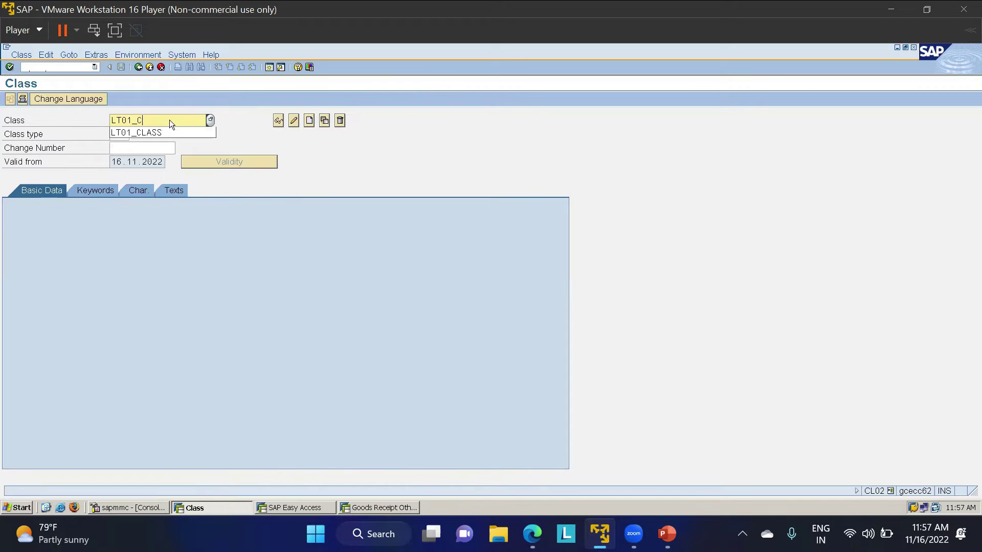
type("LOTH")
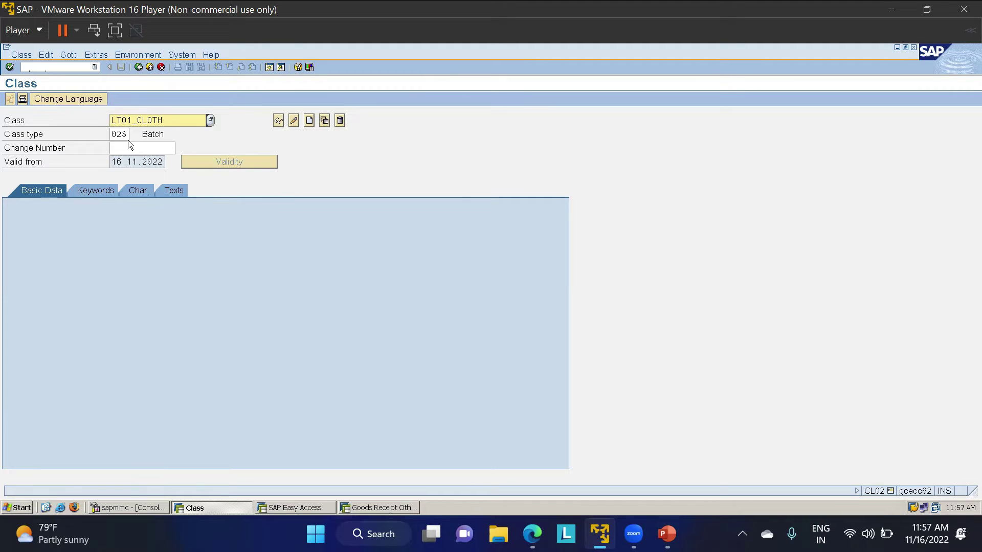
left_click(309, 120)
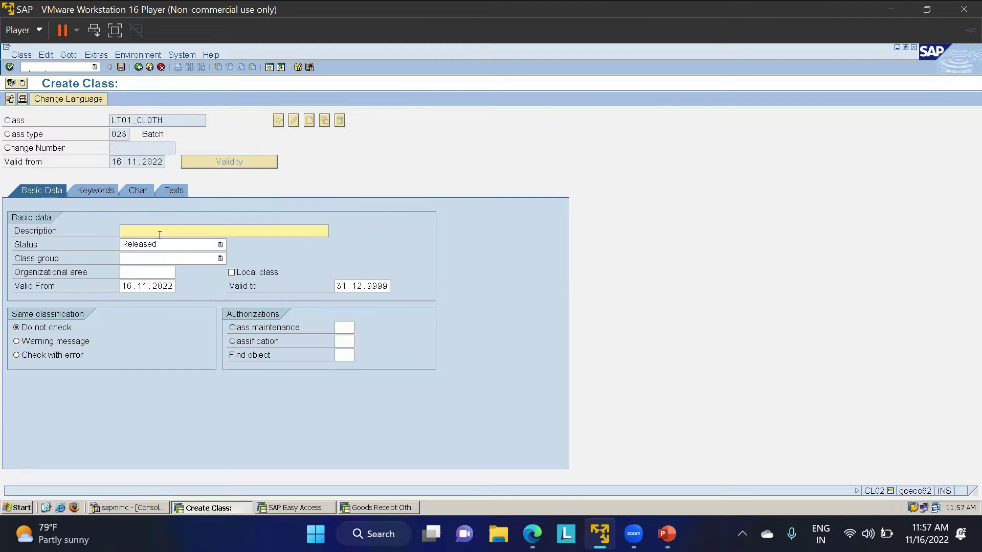
Copy the class name LT01_CLOTH into the class description.
double_click(168, 123)
key("ctrl+c")
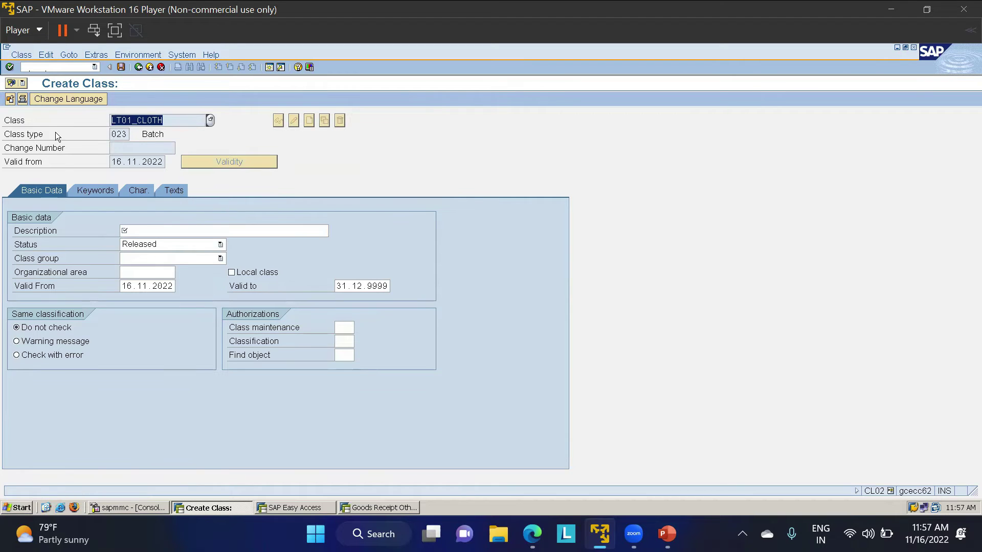
key("Home")
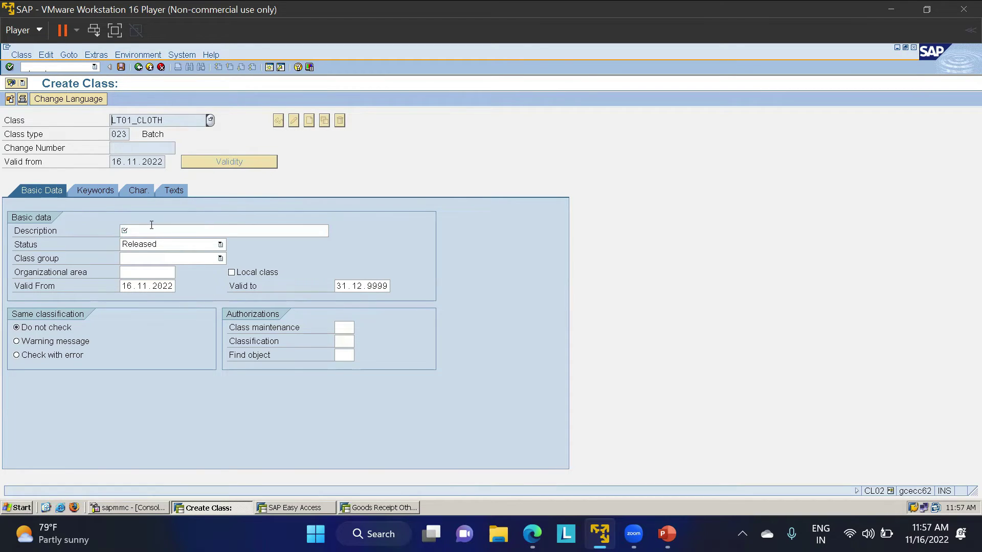
left_click(149, 231)
key("ctrl+v")
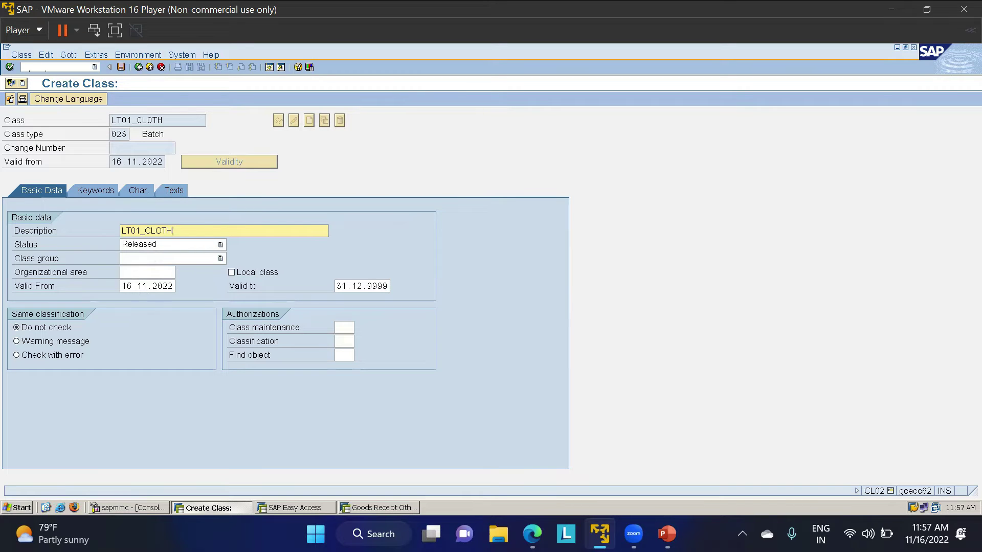
Assign the characteristic LT01_CLOTH to the class and save the class.
left_click(140, 191)
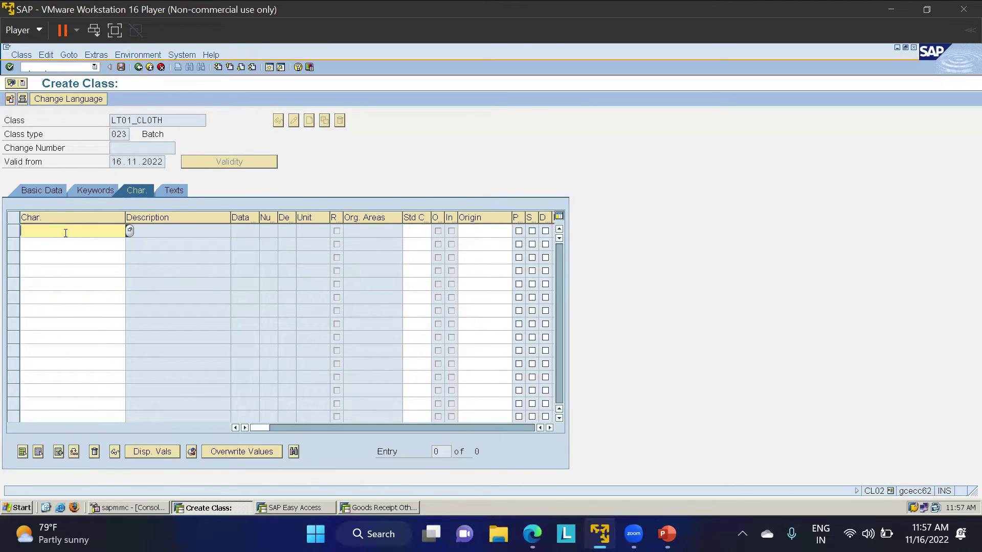
type("LT01_CLOTH")
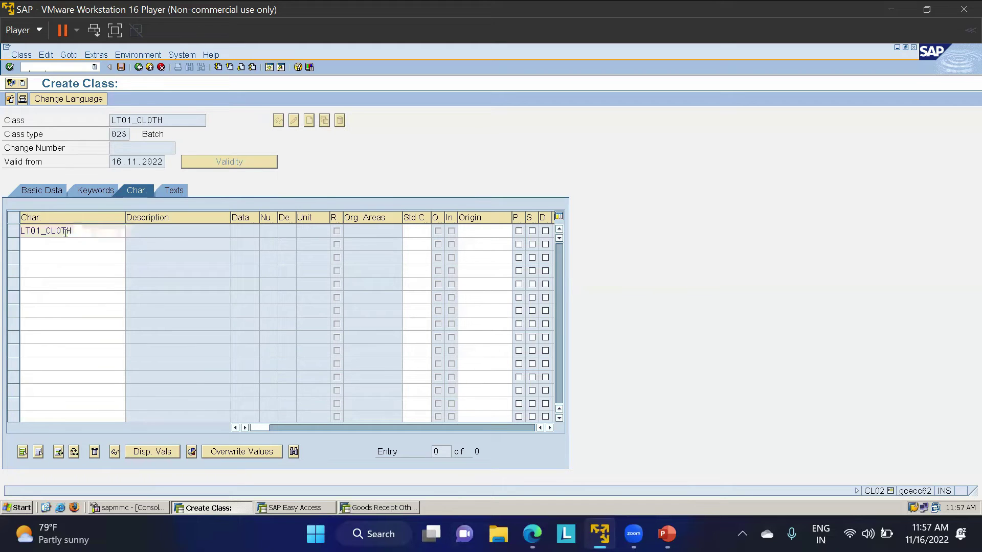
key("Return")
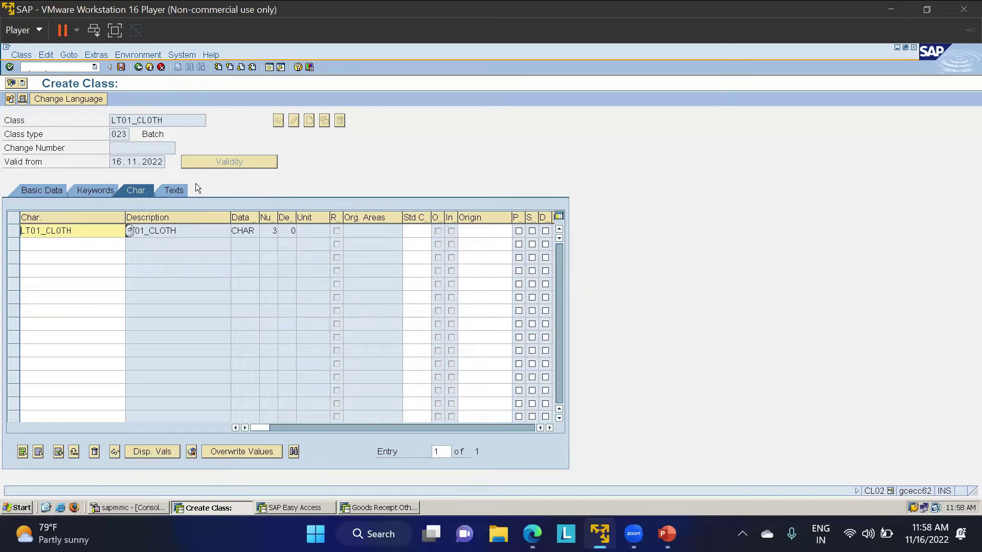
left_click(122, 68)
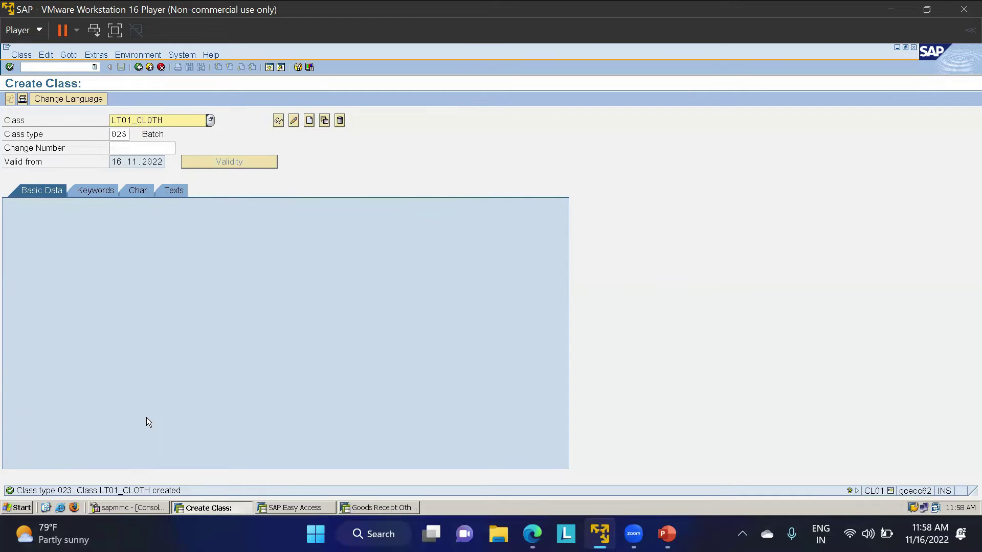
Open transaction MM01 and start a new LT01 raw material, accepting the preselected views.
left_click(48, 67)
type("/NMM")
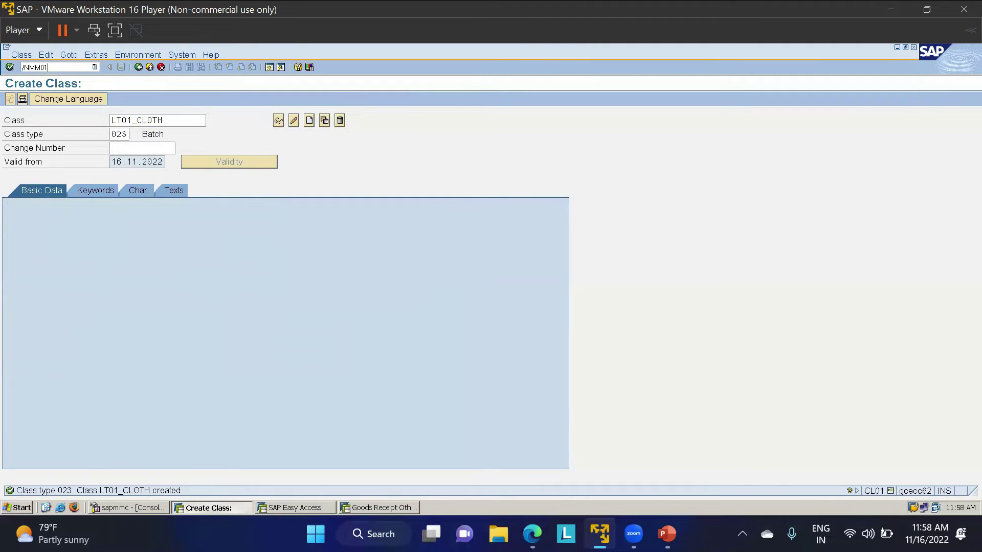
type("01")
key("Return")
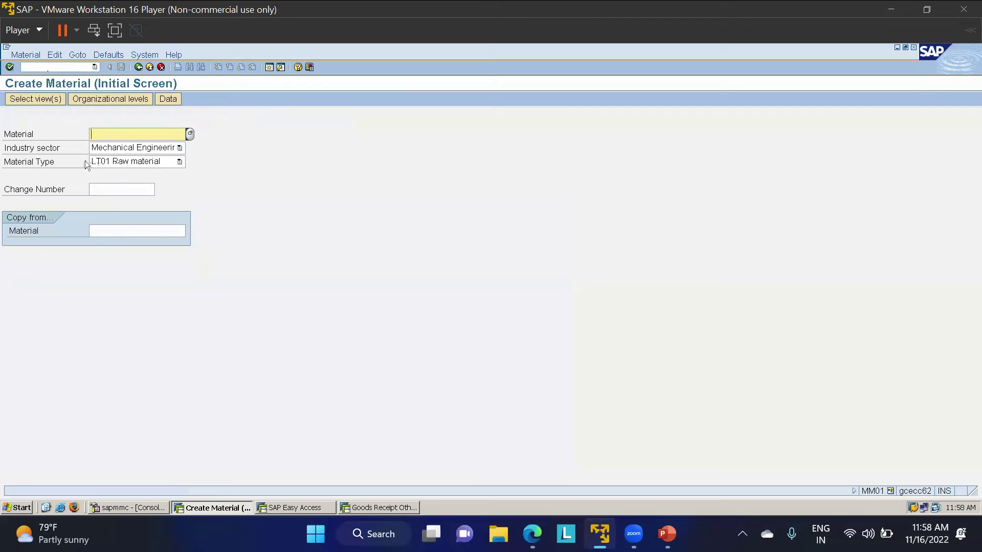
key("Return")
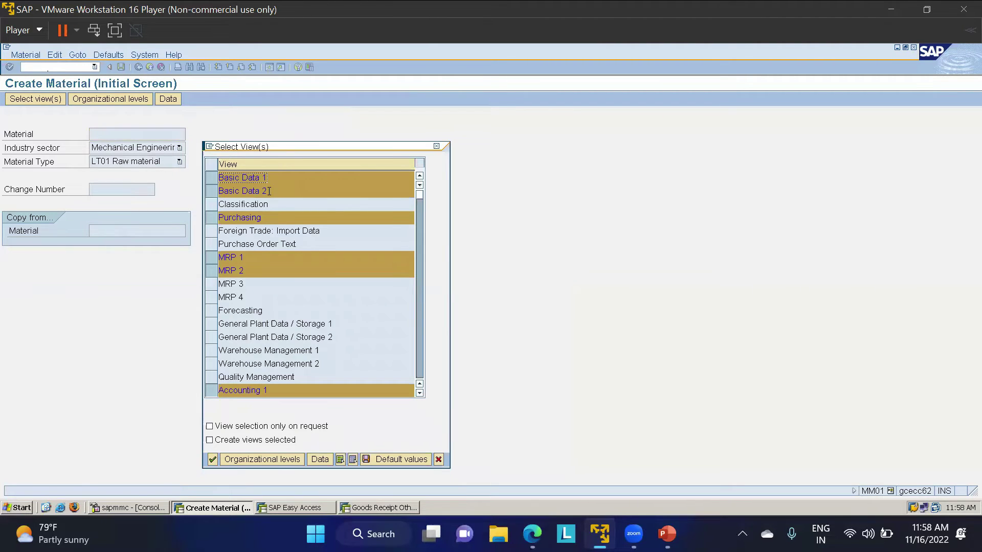
key("Return")
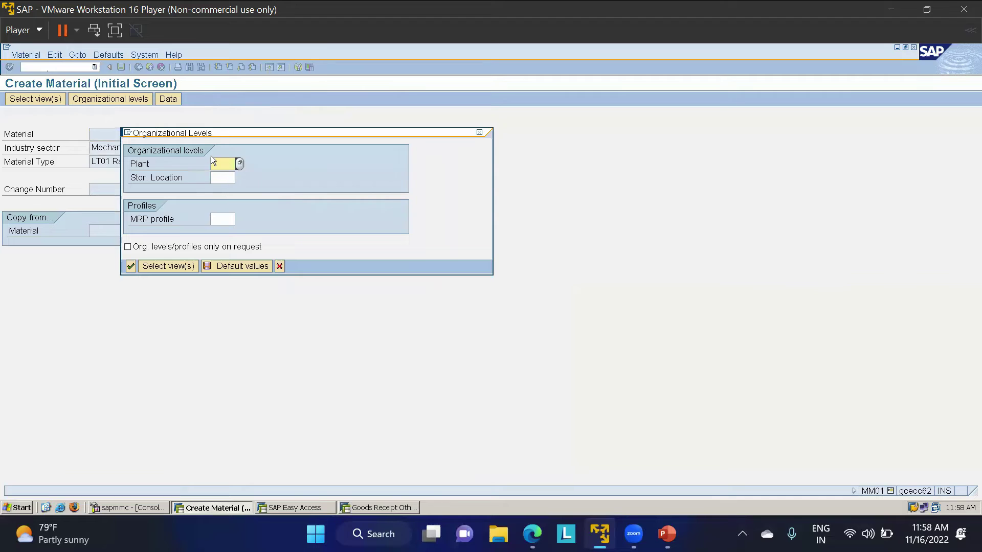
Set the organizational levels to plant LT01 and storage location LT01.
type("LT01")
key("Tab")
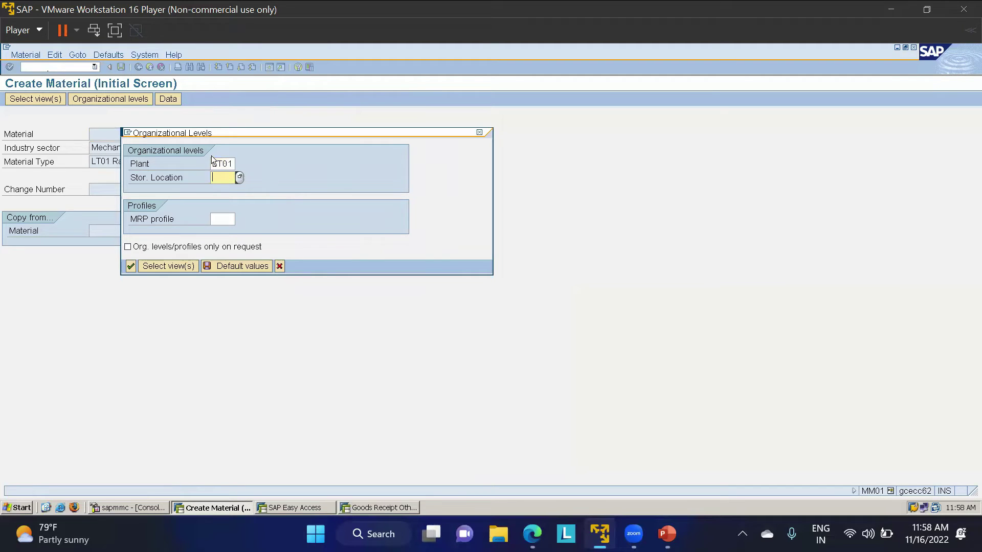
type("LT01")
key("Return")
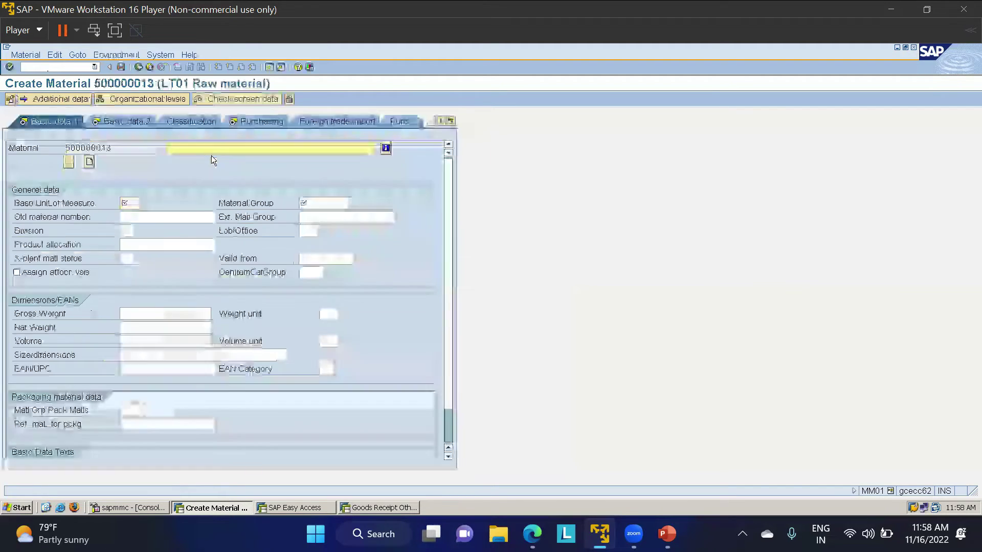
Enter the material description CLOTH, base unit of measure EA and material group GENERAL.
type("CLOTH")
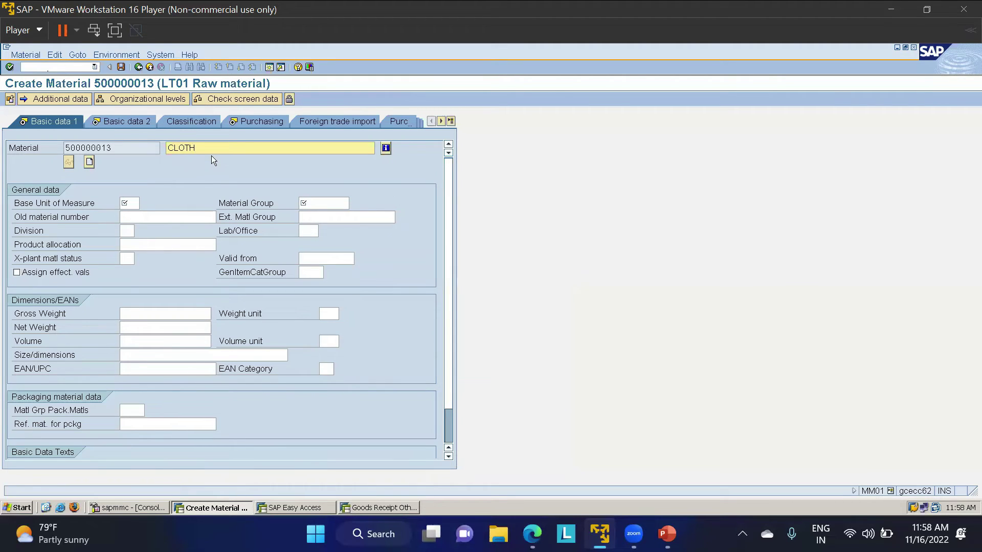
left_click(126, 202)
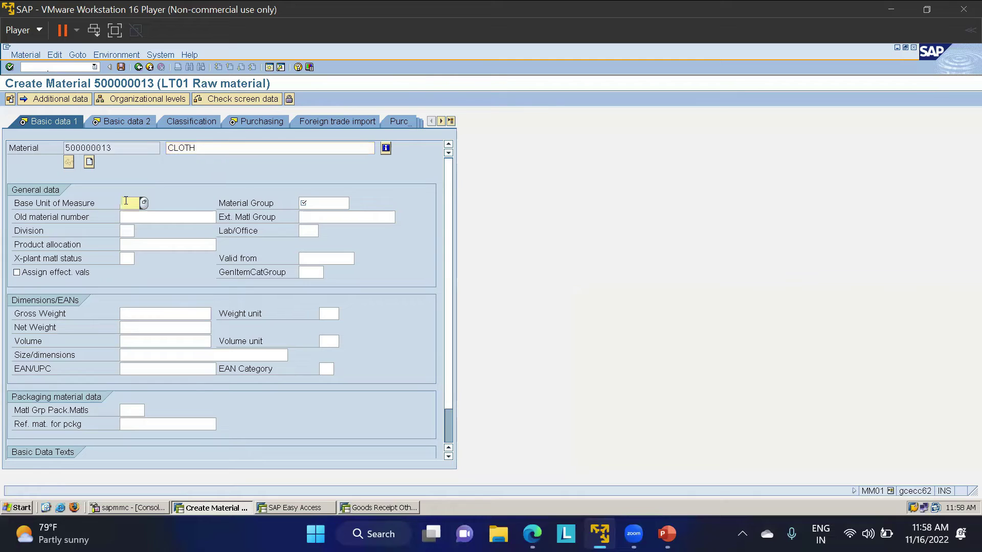
type("EA")
key("Tab")
type("GENERAL")
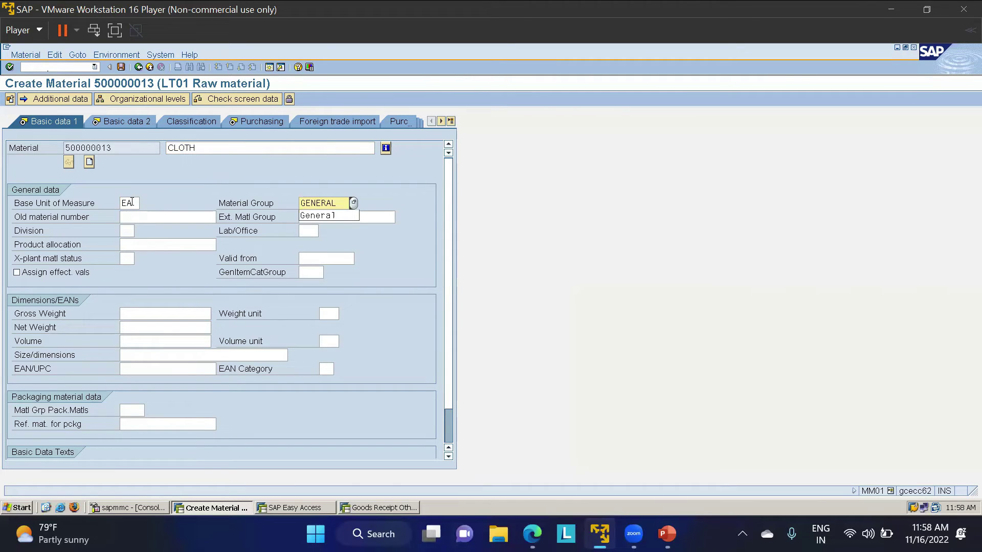
Change the CLOTH material's base unit of measure to M (meter) and continue to the purchasing data.
left_click(131, 203)
left_click(144, 203)
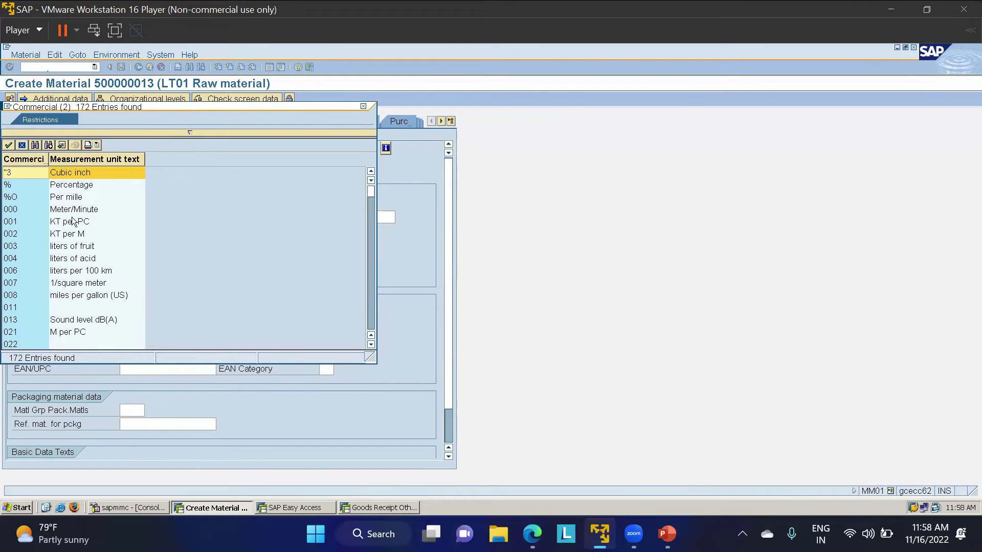
scroll(74, 266, "down", 6)
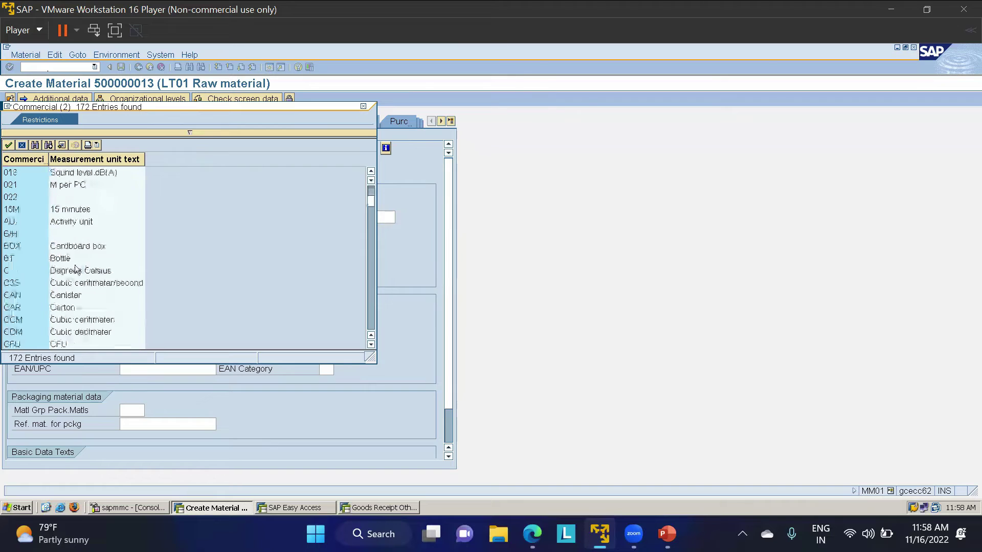
scroll(75, 266, "down", 15)
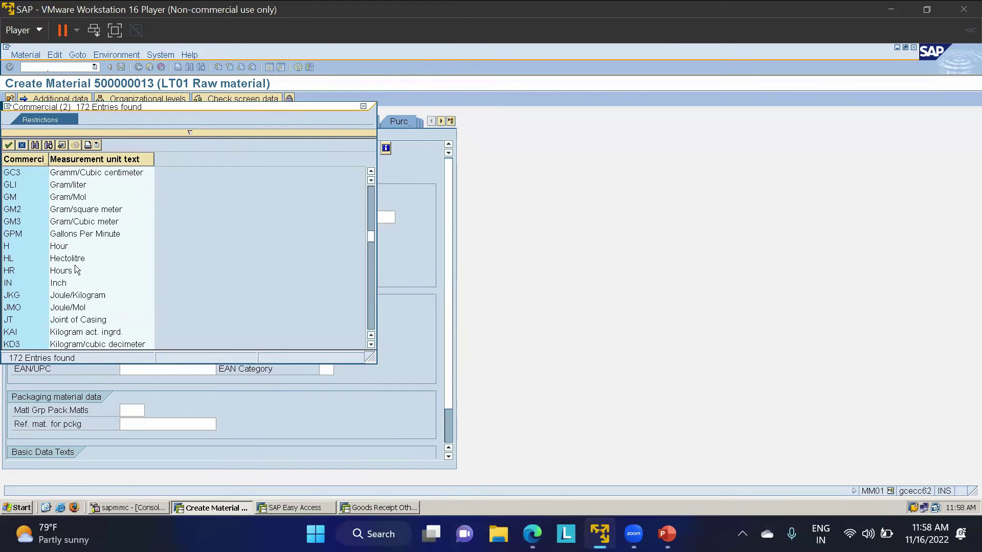
scroll(75, 265, "down", 5)
left_click(59, 309)
double_click(60, 309)
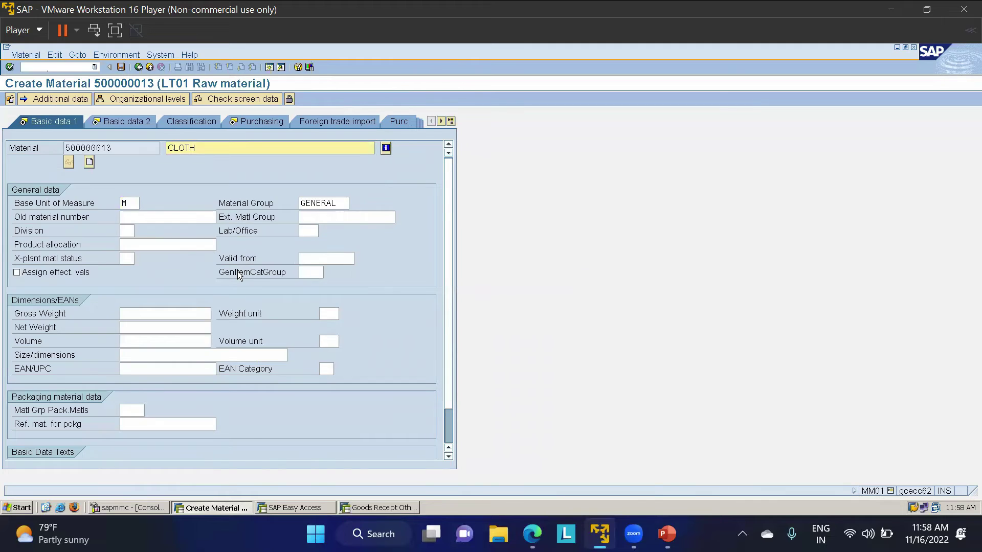
key("Return")
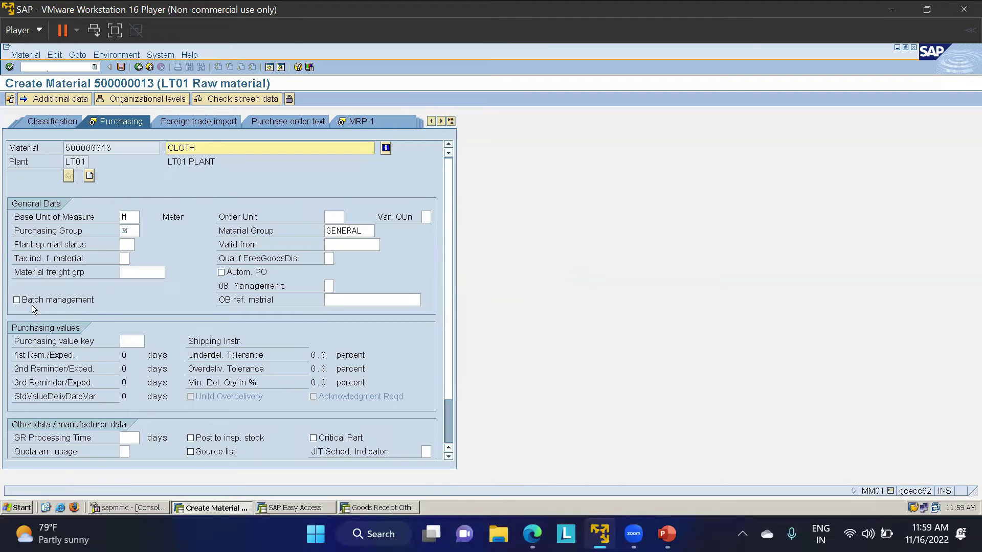
Activate batch management for the material and set its purchasing group to 000.
left_click(17, 300)
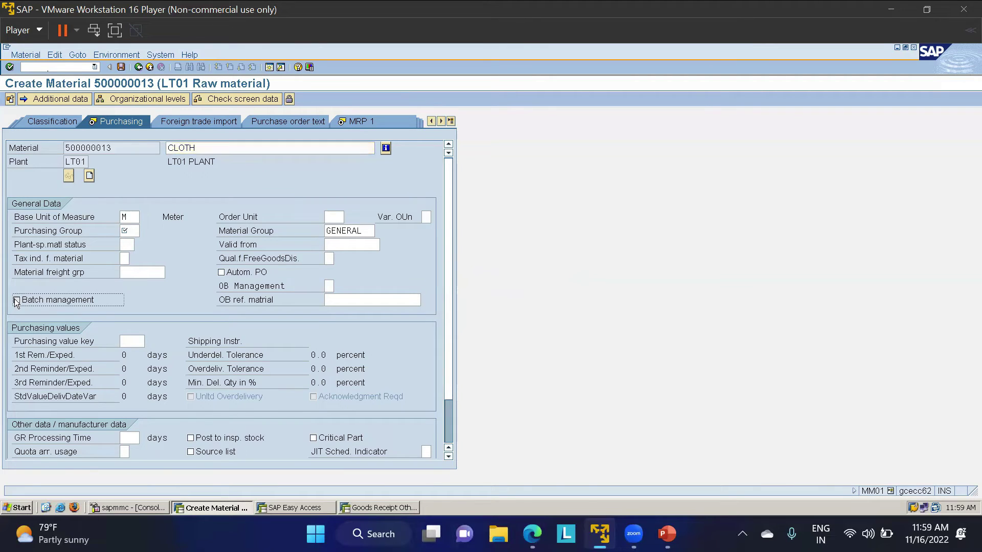
left_click(127, 231)
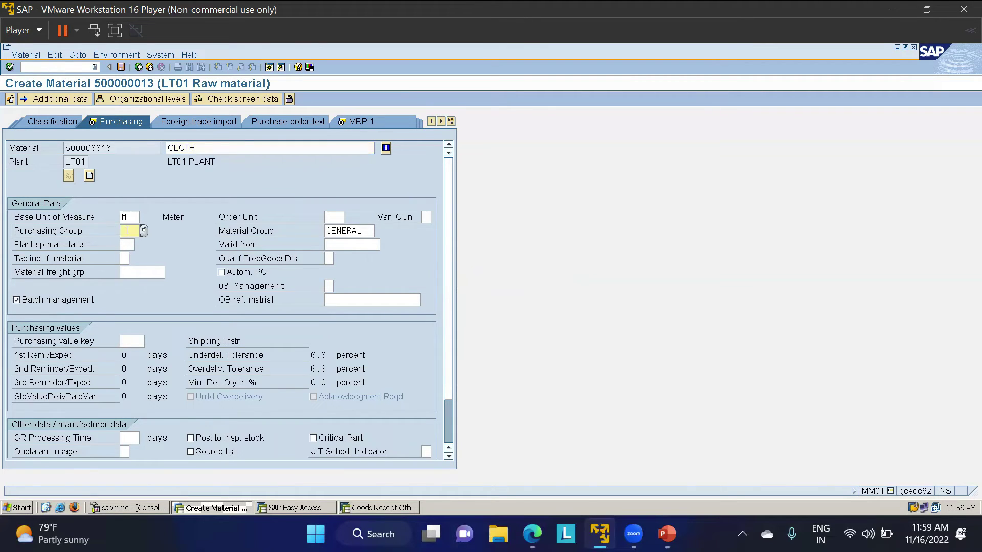
left_click(127, 230)
key("Down")
key("Return")
Set the purchasing value key to L and continue to the MRP 1 data.
left_click(128, 340)
type("L")
key("Return")
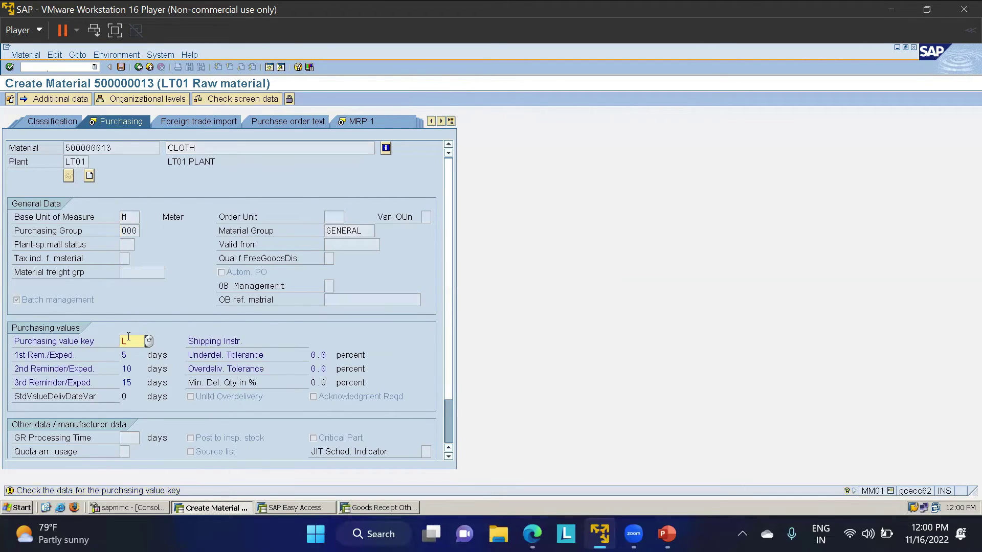
key("Return")
Set MRP type PD, MRP controller TMC and lot size EX in the MRP 1 data.
left_click(126, 285)
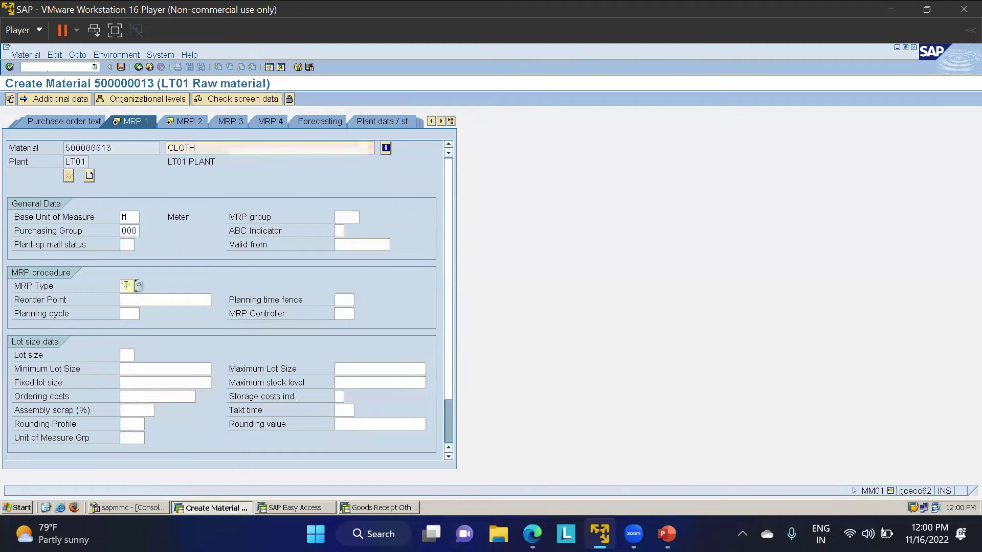
type("PD")
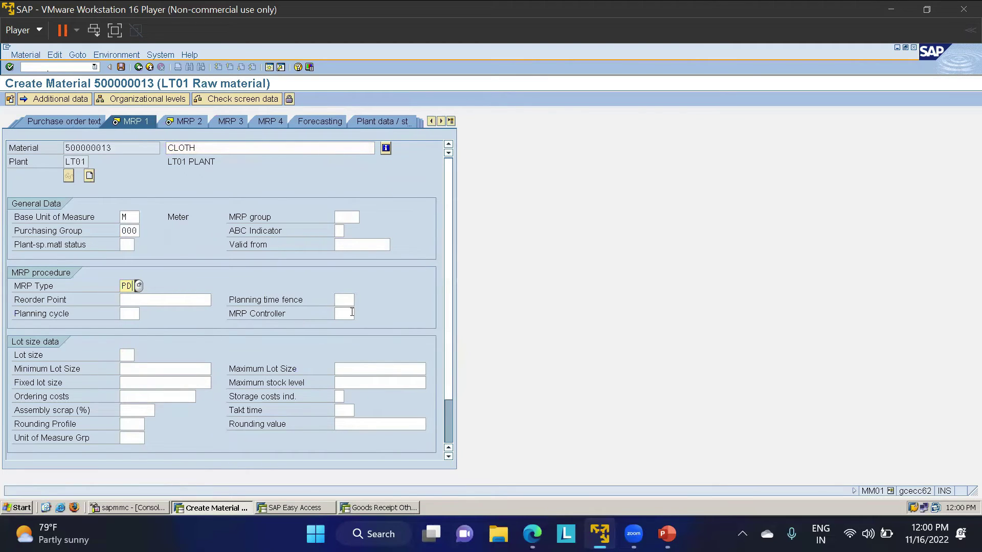
left_click(338, 313)
type("TMC")
key("Tab")
type("EX")
key("Return")
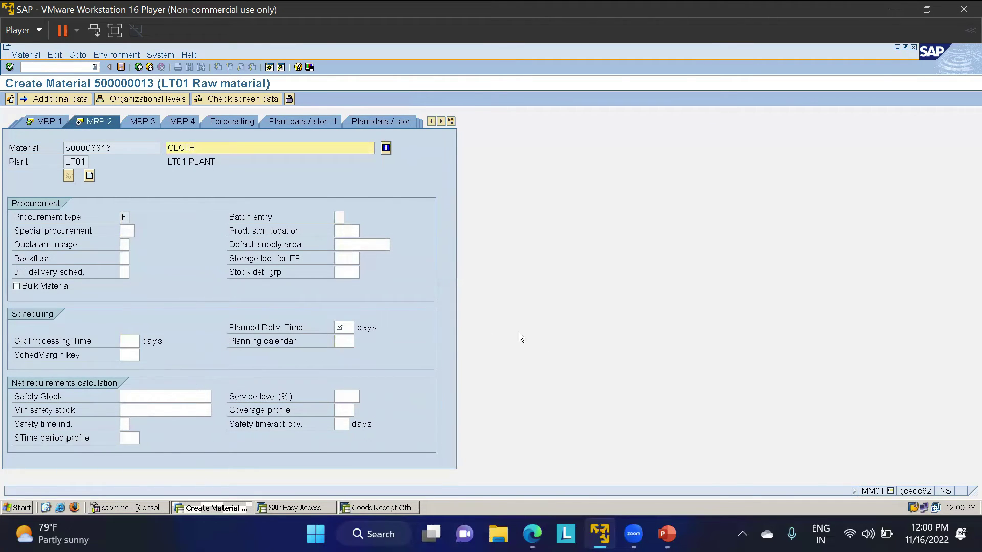
Set a planned delivery time of 10 days and scheduling margin key LS in the MRP 2 data.
left_click(345, 326)
type("10")
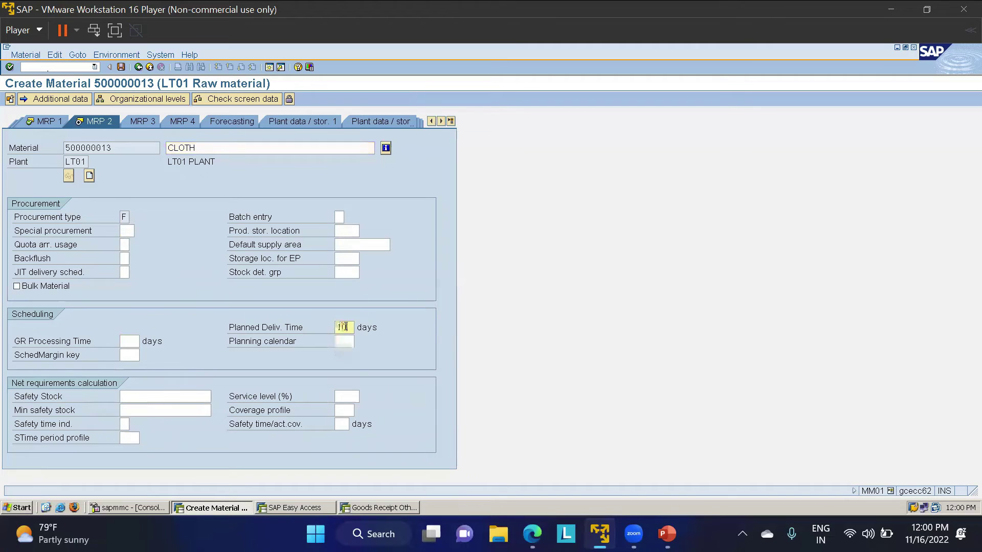
left_click(131, 355)
type("LS")
key("Return")
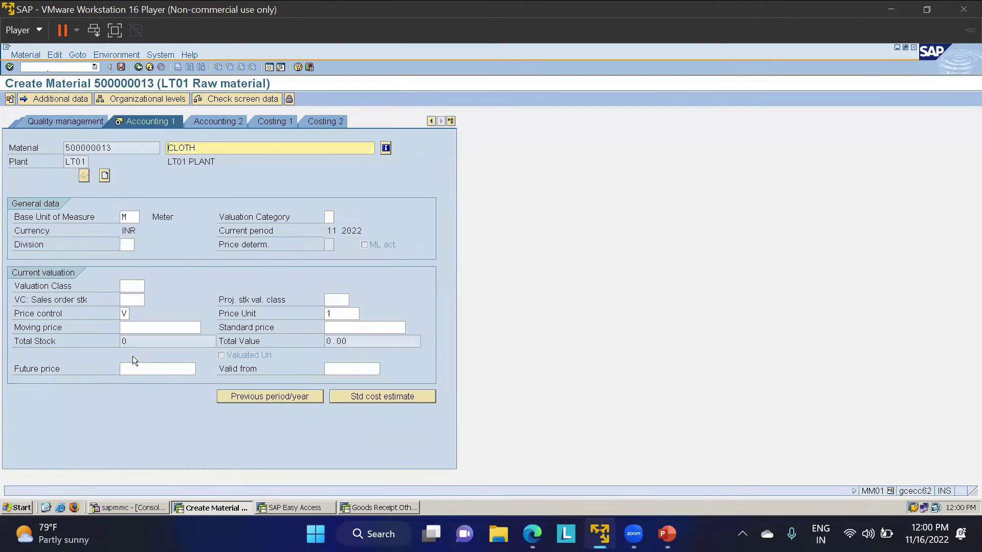
Assign valuation class 3000 in the accounting data and save the new material.
left_click(124, 287)
type("3000")
key("Return")
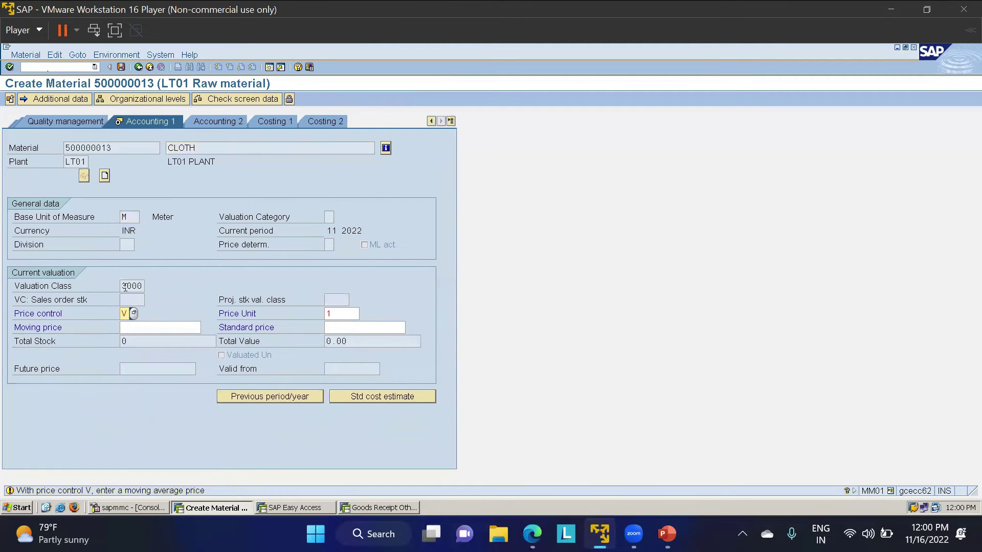
key("Return")
key("Return")
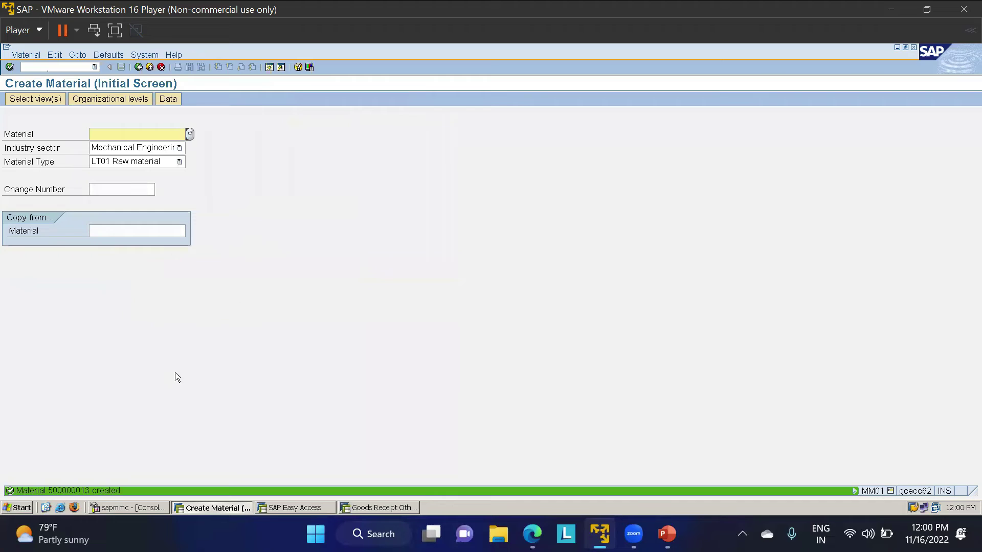
Copy the new material's number from the creation message into the Material field and bring up its view selection.
left_click(80, 495)
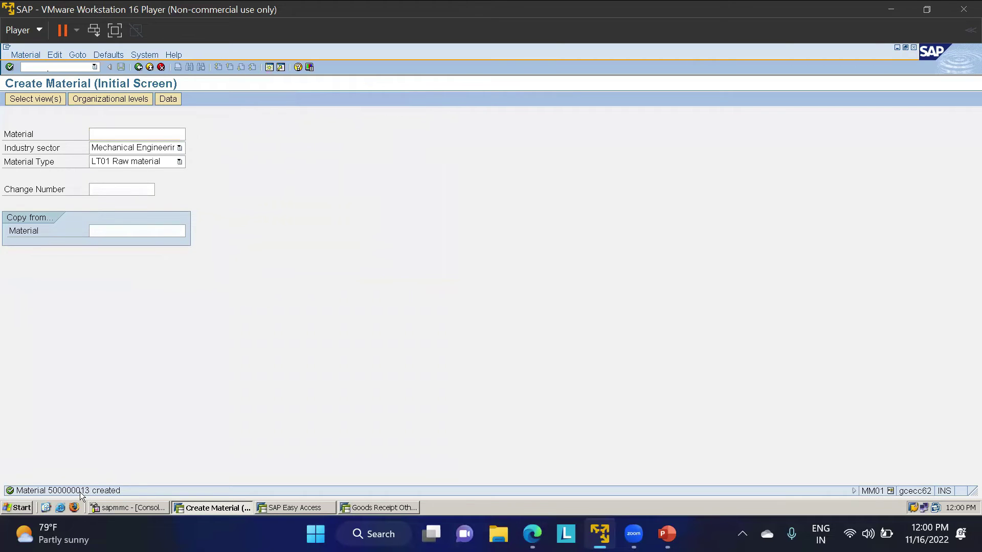
left_click_drag(293, 208, 351, 208)
key("ctrl+c")
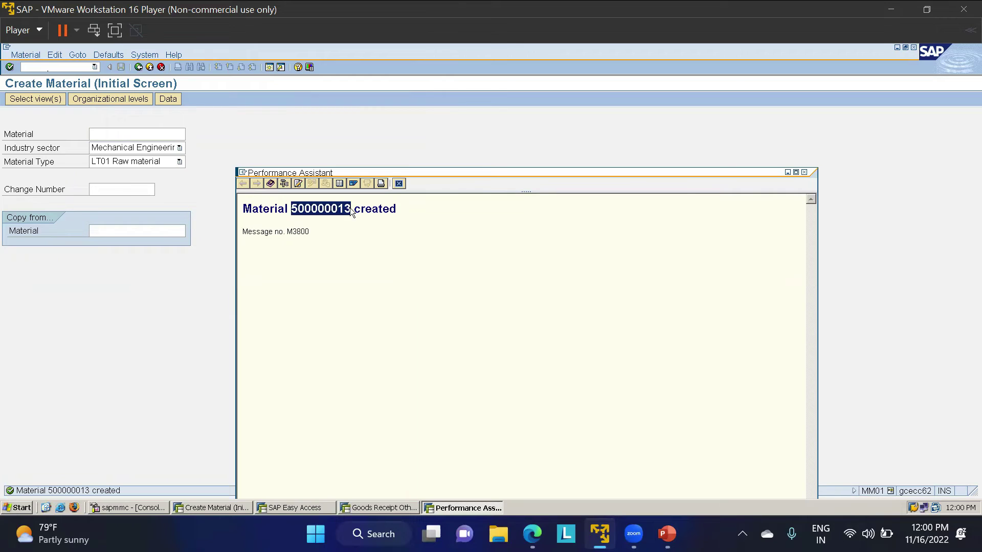
left_click(138, 132)
key("ctrl+v")
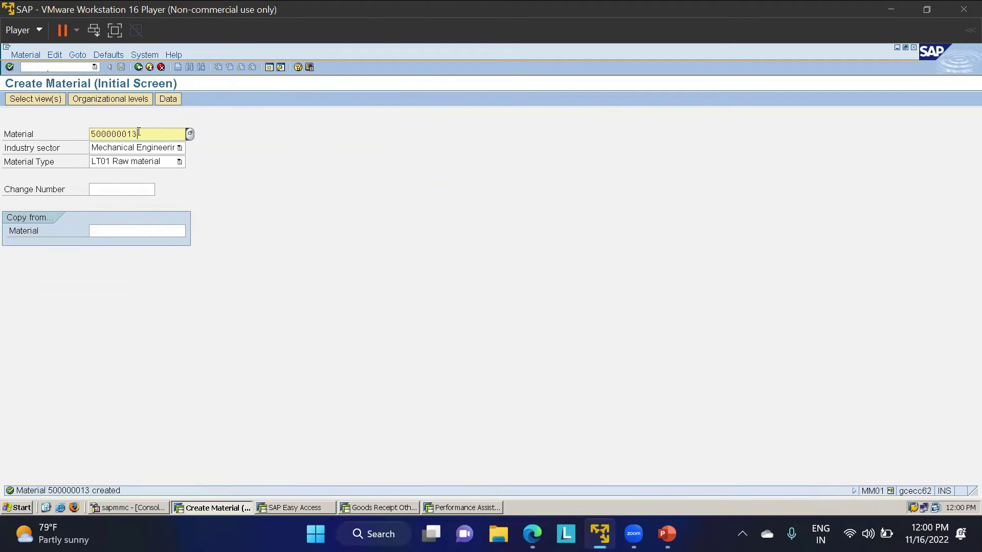
key("Return")
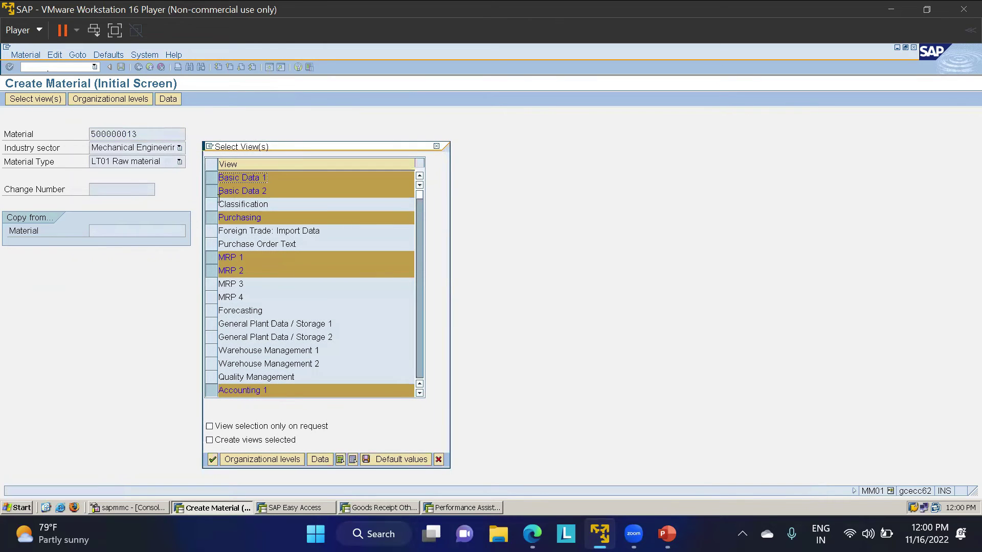
Add the Classification view to the selected views and set plant LT01 and storage location LT01.
left_click(212, 204)
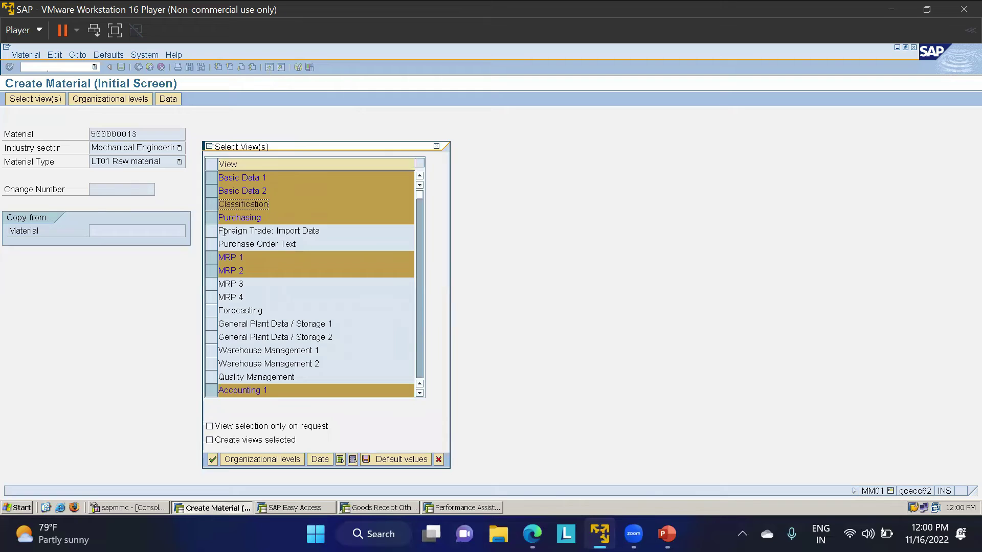
key("Return")
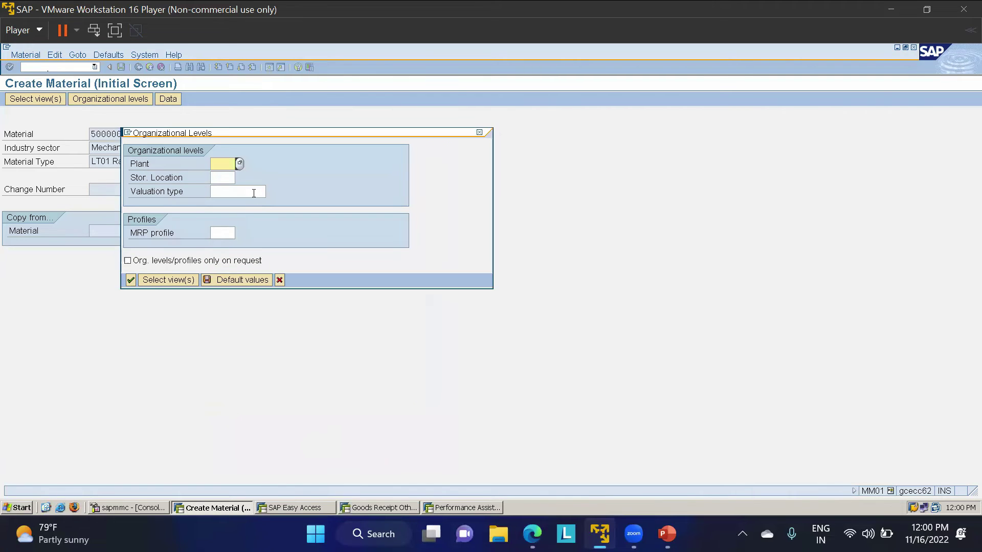
type("LT01")
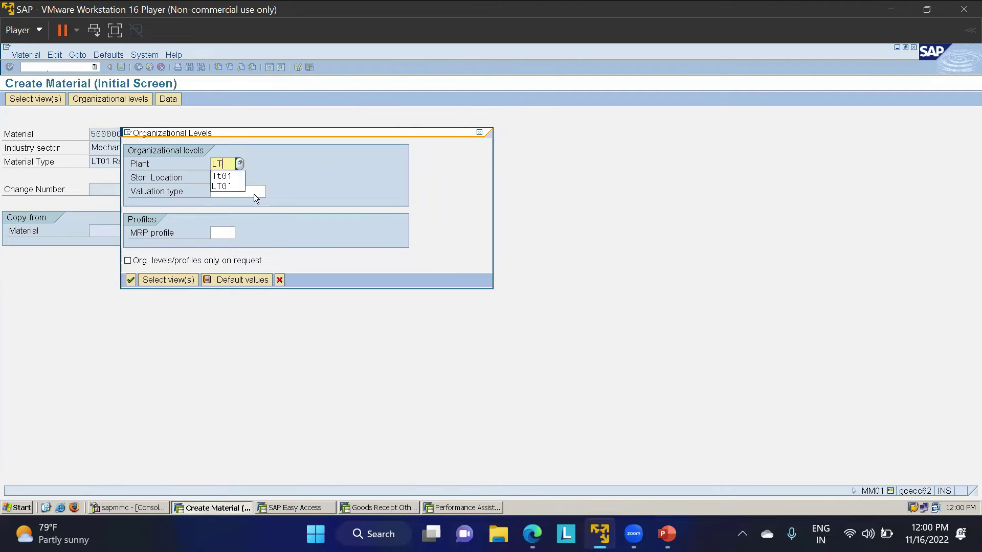
key("Tab")
type("LT01")
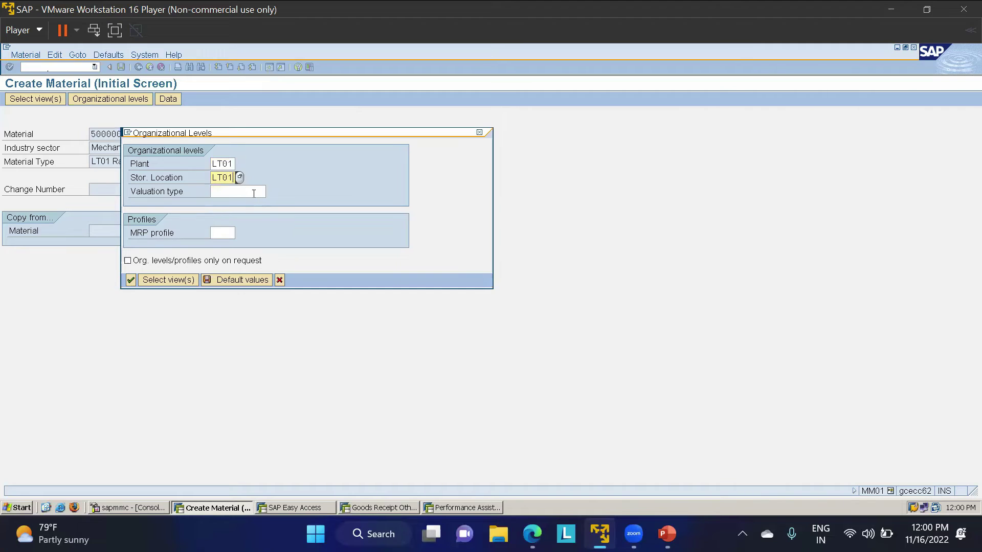
key("Return")
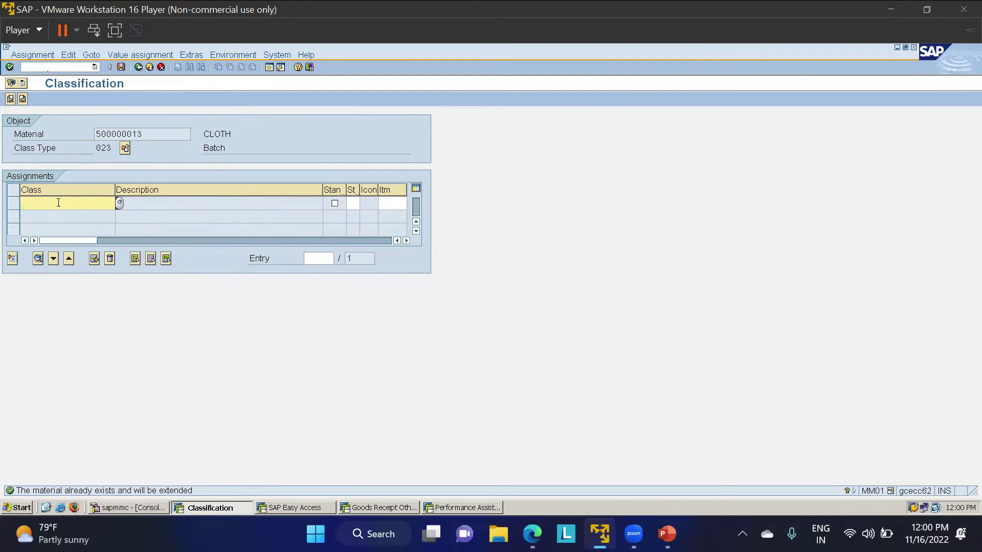
Assign the batch class LT01_CLOTH to the CLOTH material.
type("LT")
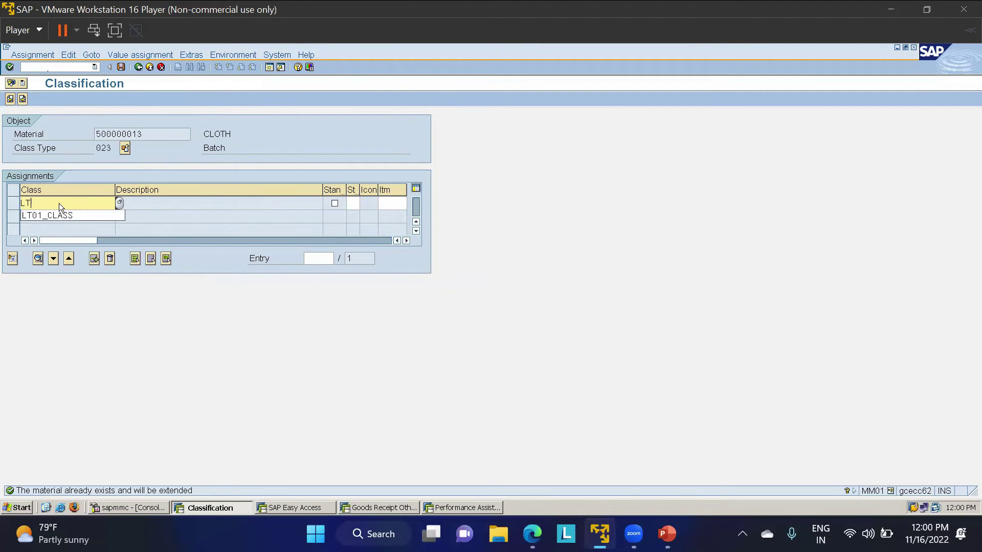
type("01_CLOTH")
key("Return")
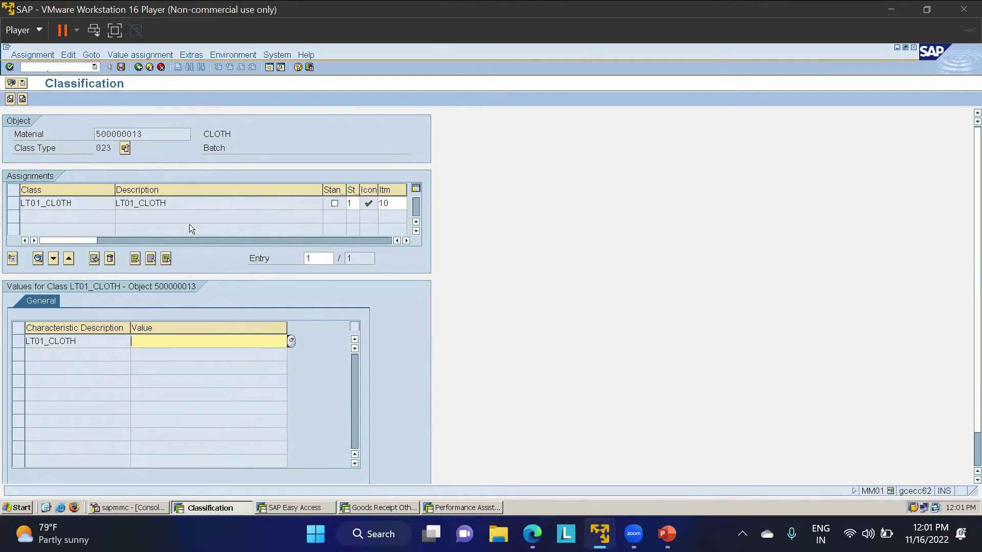
Assign the values C1 RED, C2 BLUE and C3 GREEN to the LT01_CLOTH characteristic and save the material.
right_click(292, 341)
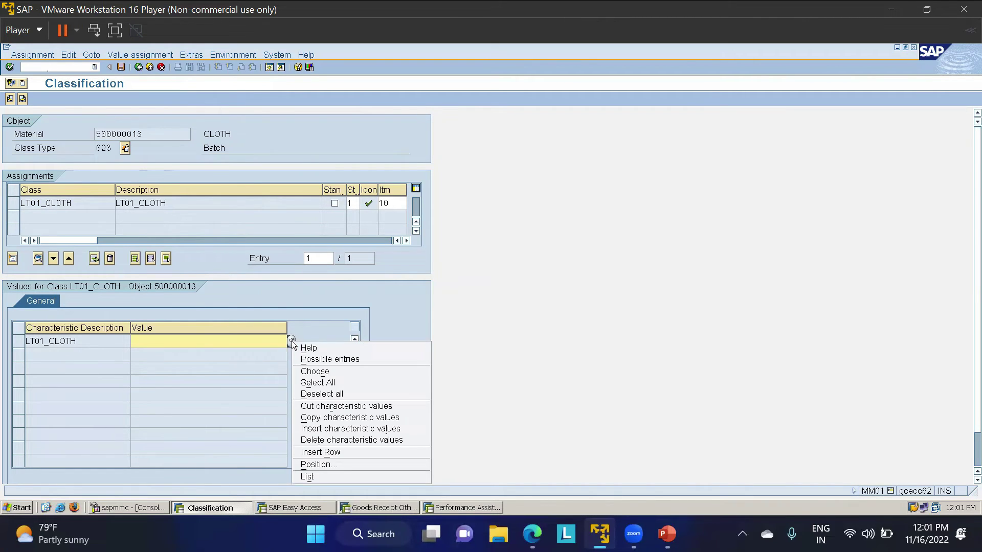
left_click(289, 340)
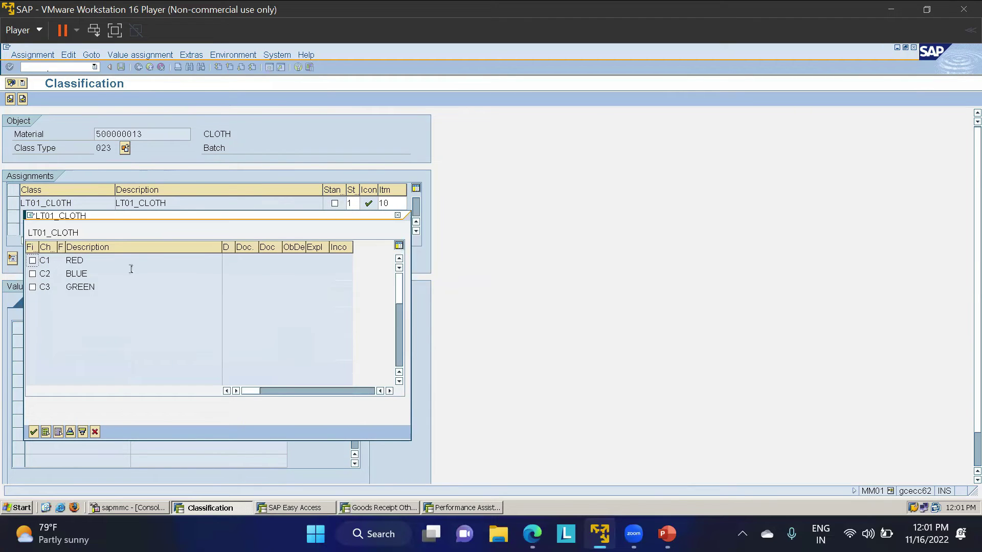
left_click(32, 261)
left_click(33, 273)
left_click(32, 287)
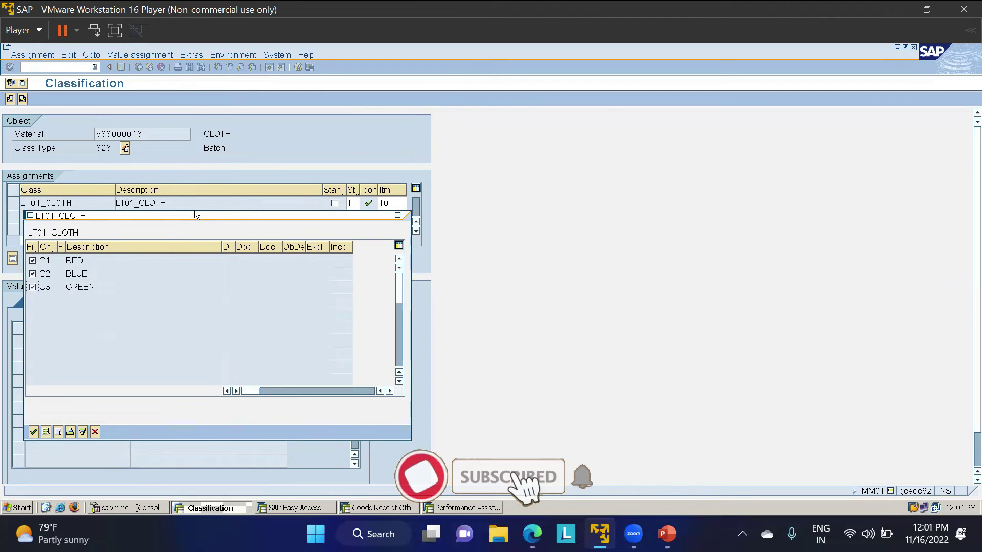
left_click_drag(193, 213, 644, 113)
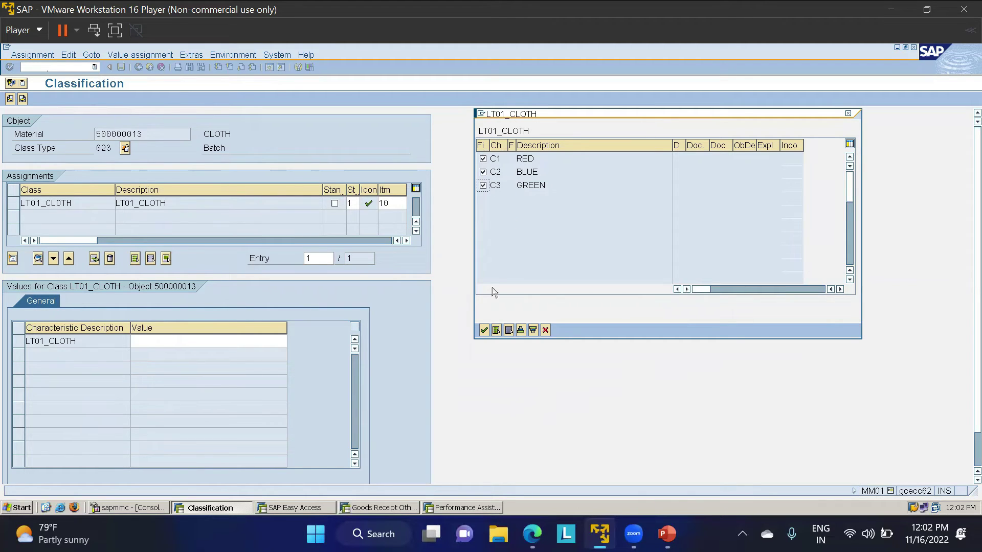
left_click(484, 330)
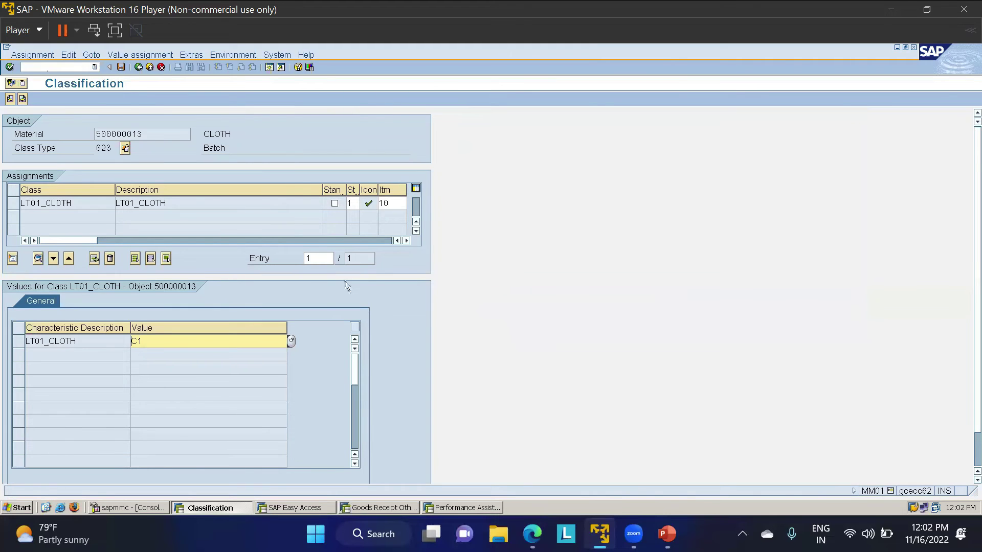
left_click(120, 66)
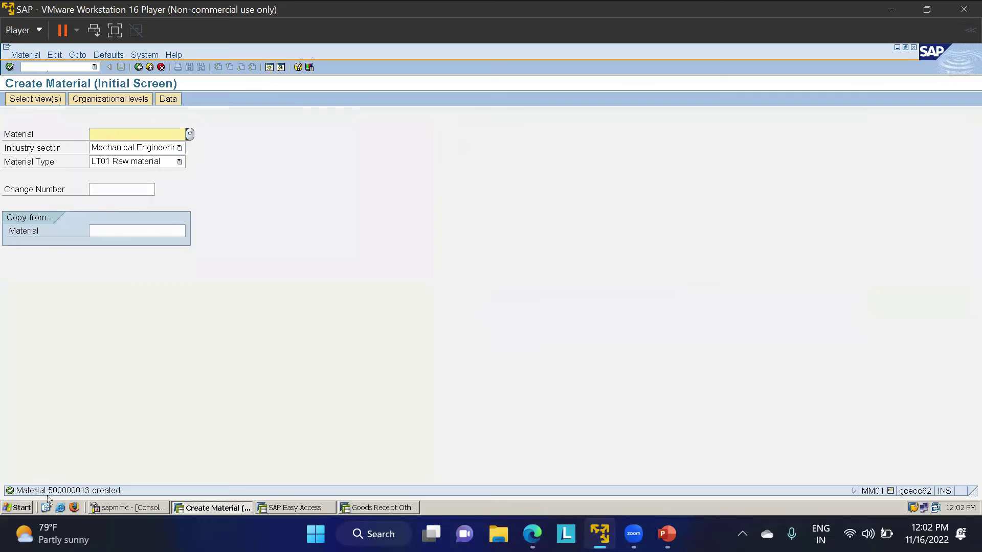
Open transaction MSC1N and enter batch RED1 for the CLOTH material in plant LT01.
left_click(62, 66)
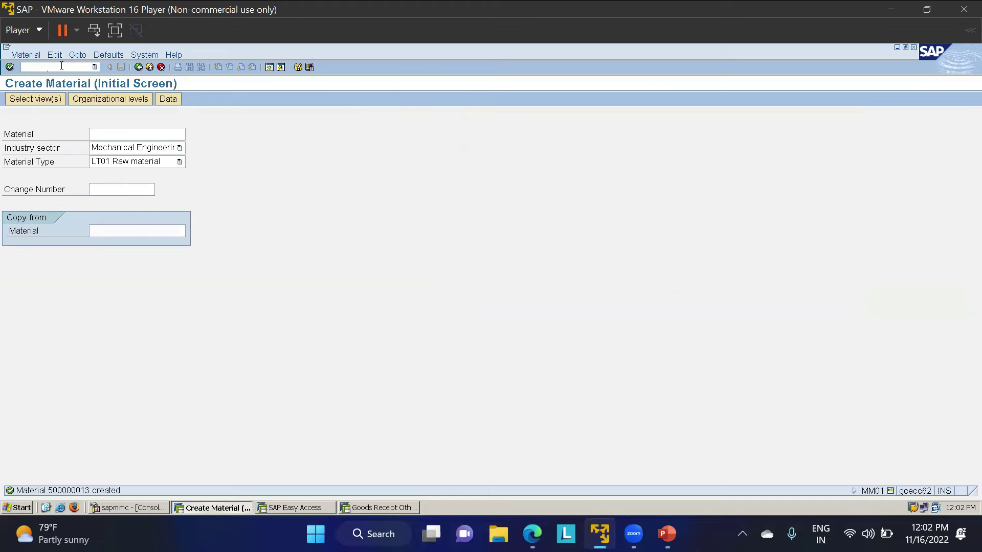
type("/NMSC1N")
key("Return")
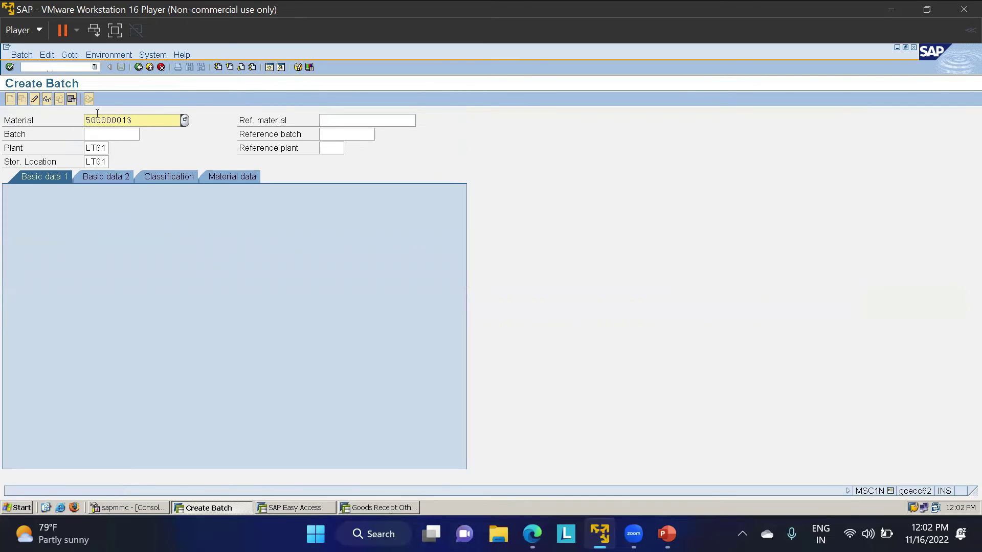
key("Tab")
left_click(101, 135)
type("RED")
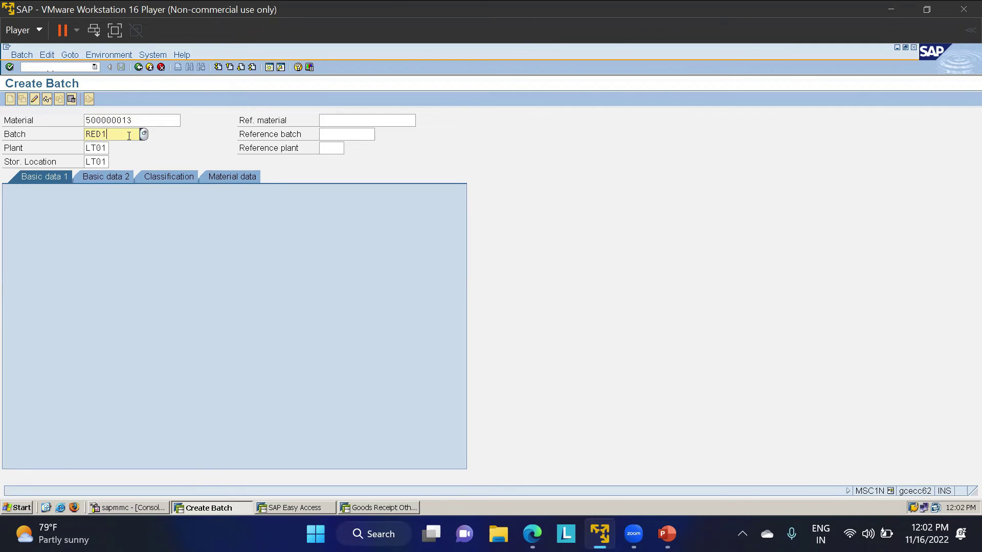
Name the new CLOTH batch REDC, set its LT01_CLOTH characteristic to C1 (RED) and save it.
type("C")
key("Return")
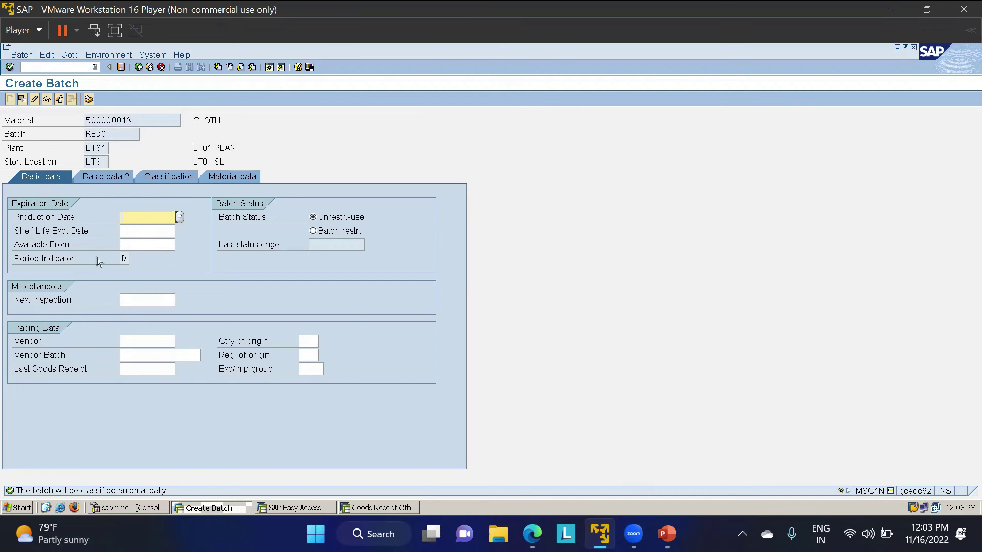
left_click(99, 178)
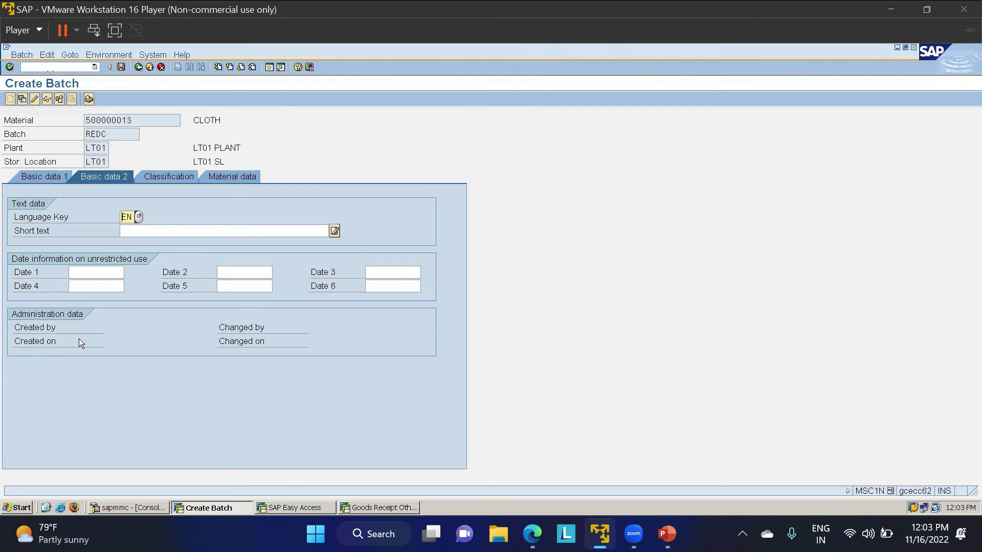
left_click(163, 176)
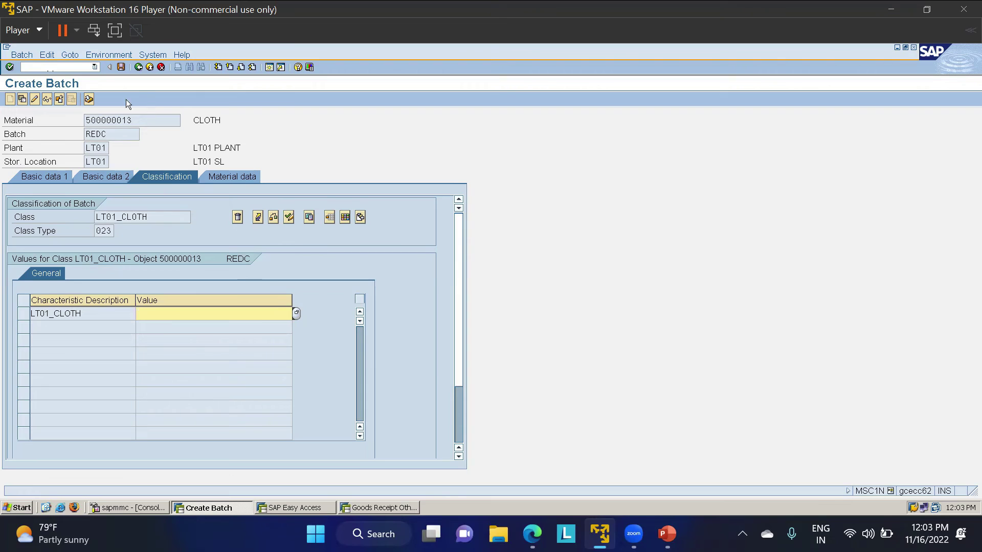
left_click(296, 312)
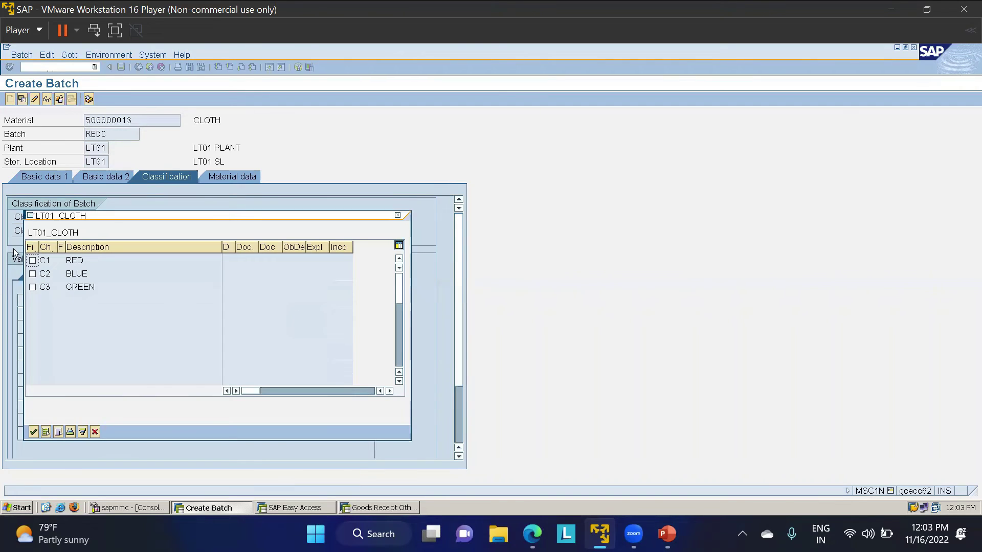
left_click(33, 261)
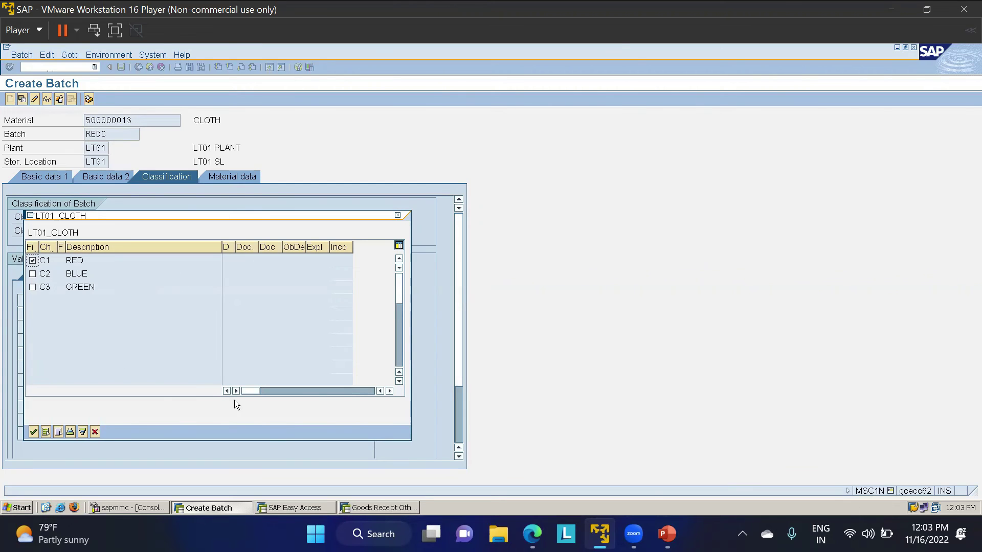
left_click(33, 432)
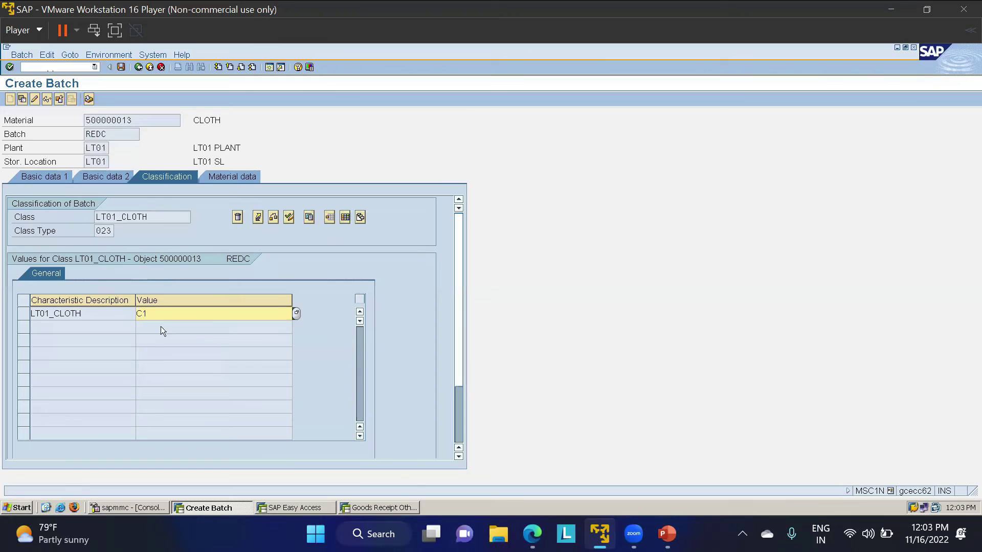
left_click(121, 68)
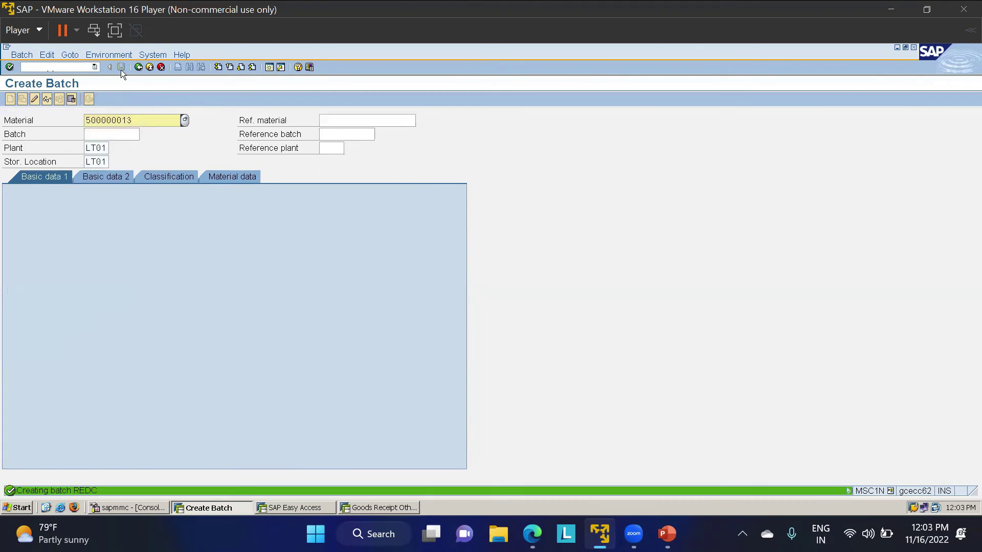
Create batch BLUEC for the same material with the LT01_CLOTH characteristic value C2 (BLUE) and save it.
left_click(99, 134)
type("BLUEC")
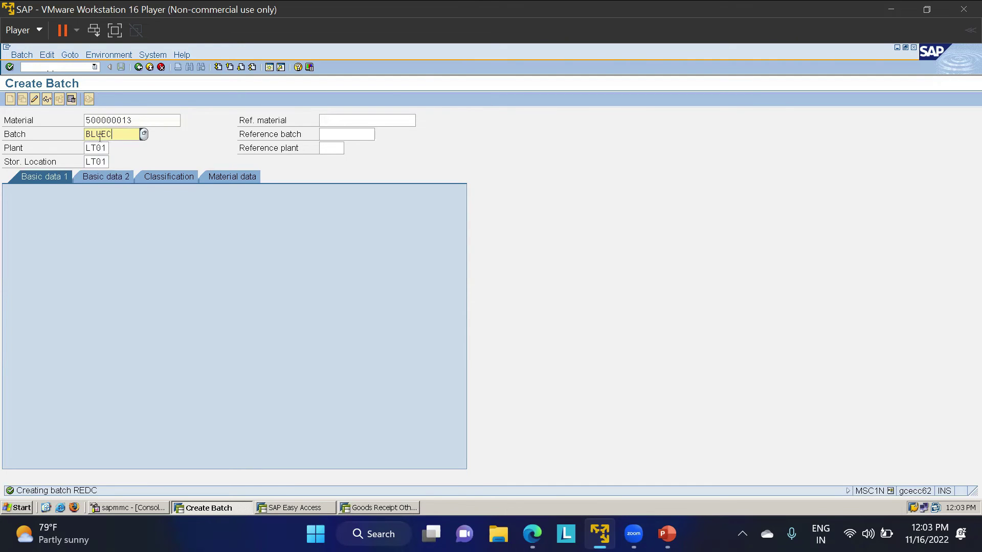
key("Return")
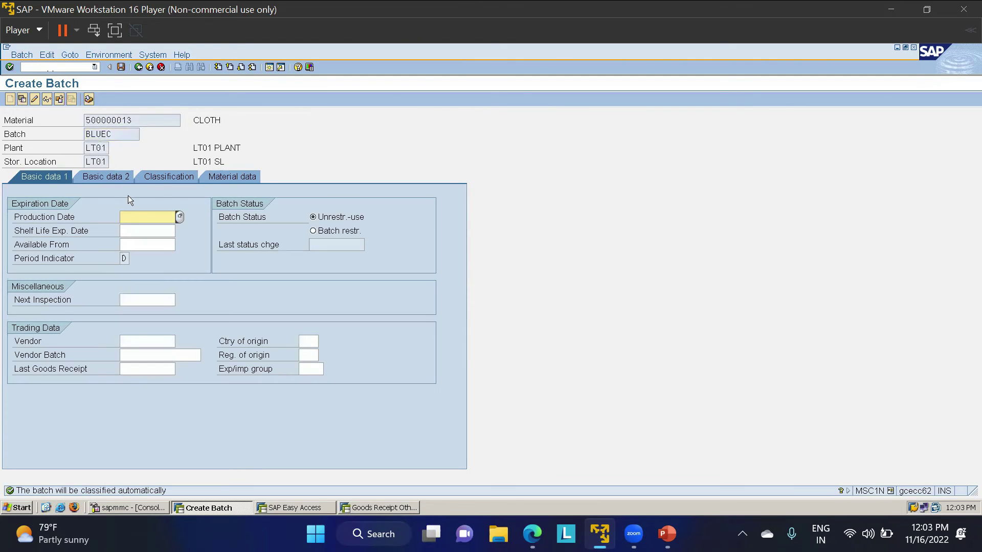
left_click(165, 176)
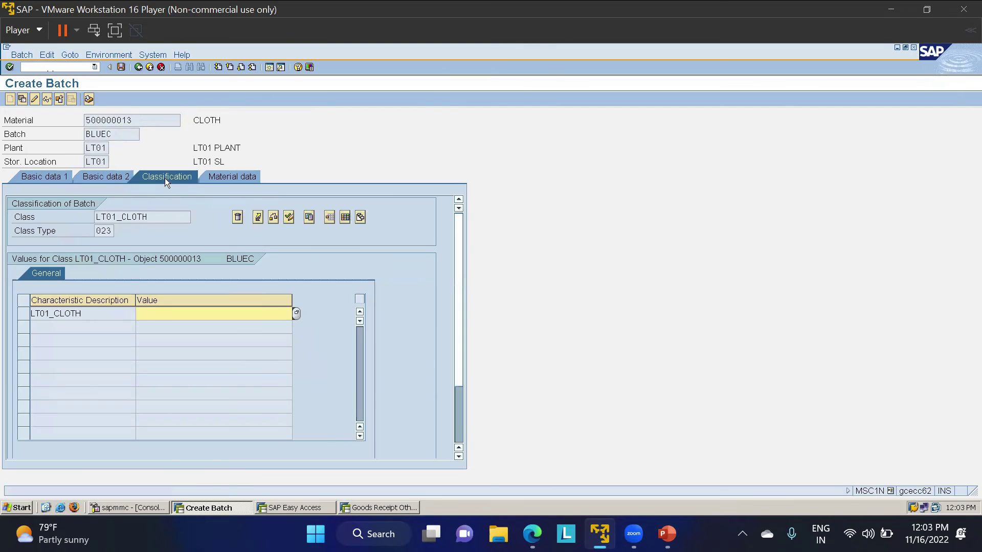
left_click(296, 314)
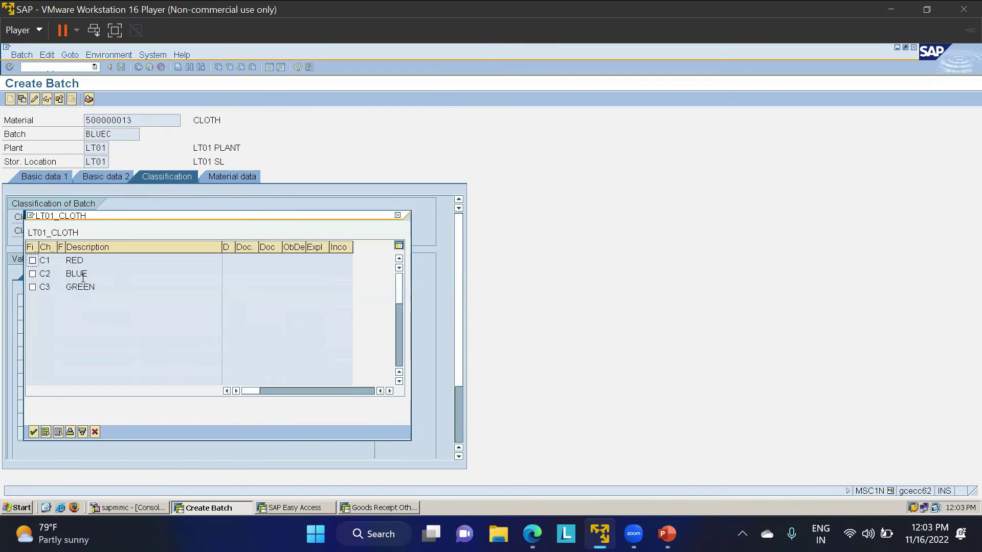
left_click(32, 275)
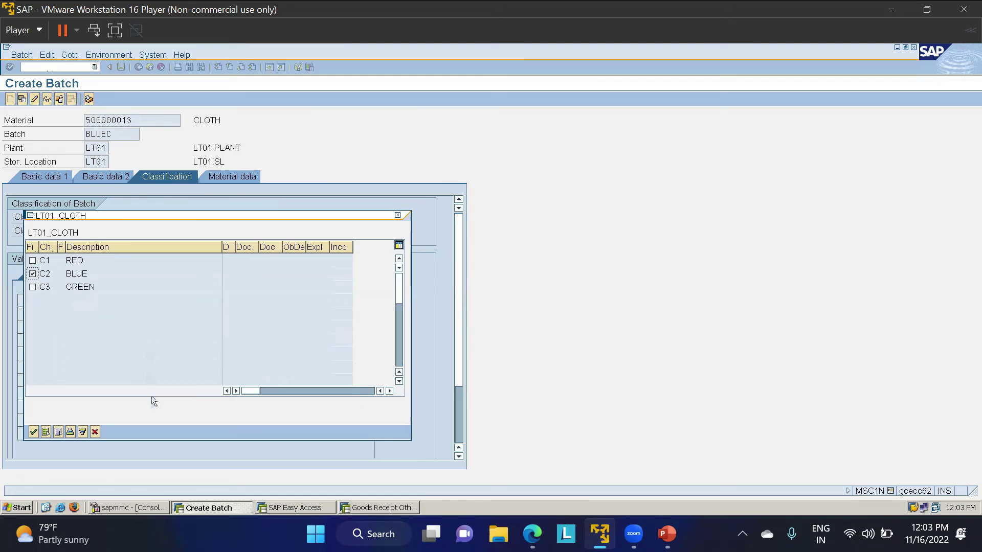
left_click(33, 432)
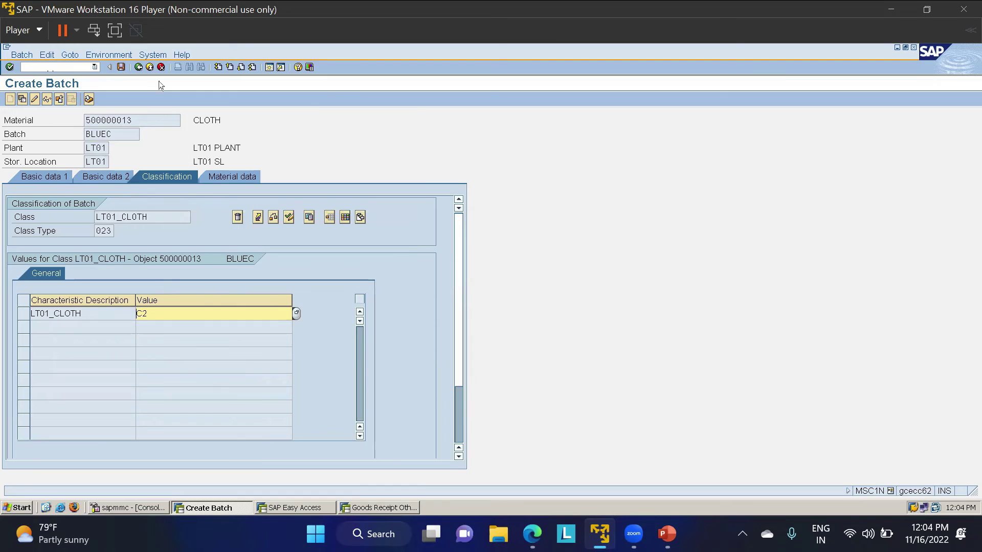
left_click(121, 67)
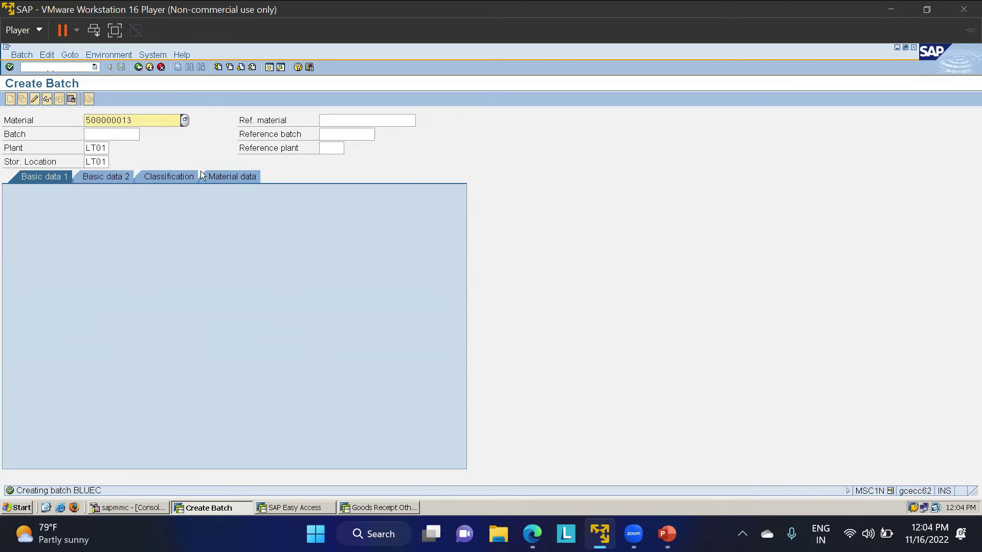
Create batch GREENC for the same material with the LT01_CLOTH characteristic value C3 (GREEN) and save it.
left_click(123, 133)
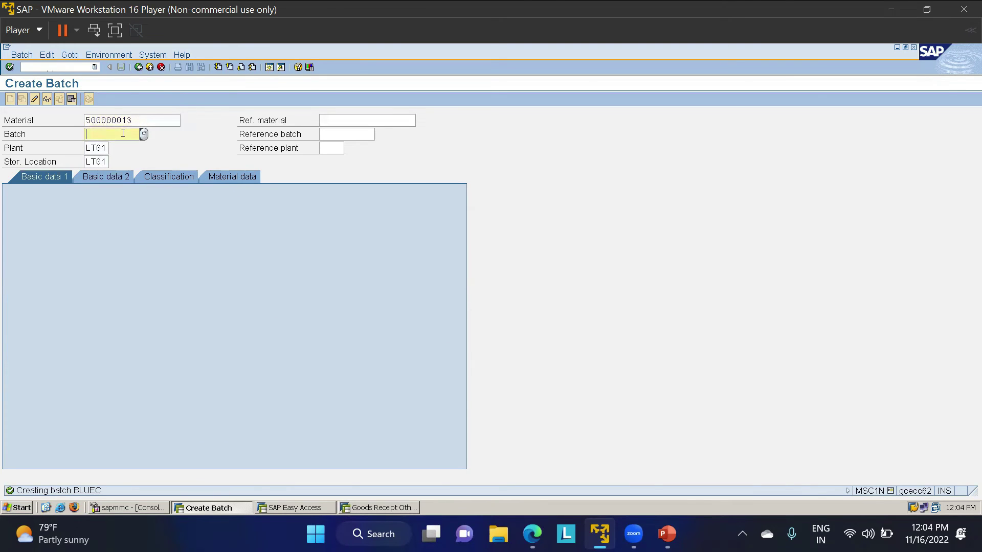
type("GREENC")
key("Return")
left_click(187, 178)
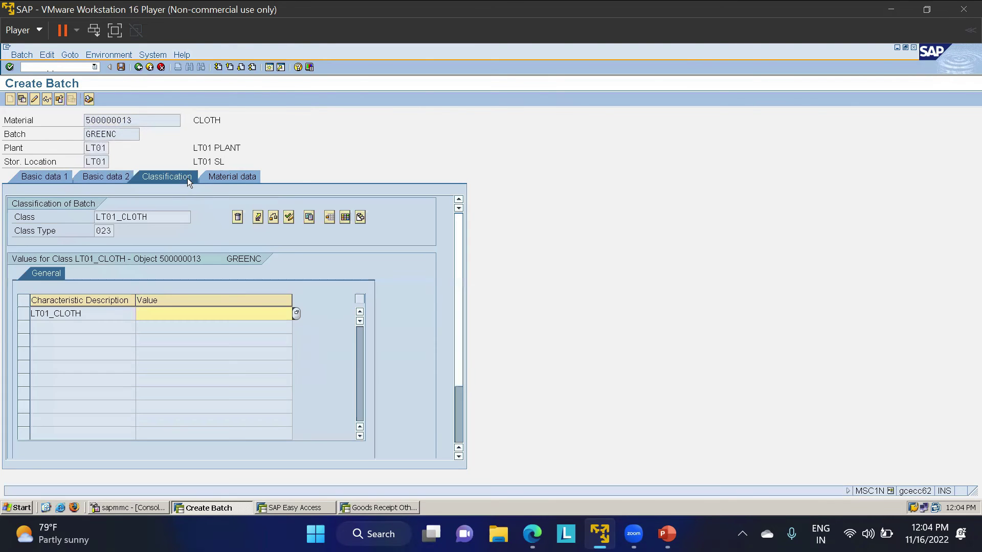
left_click(296, 312)
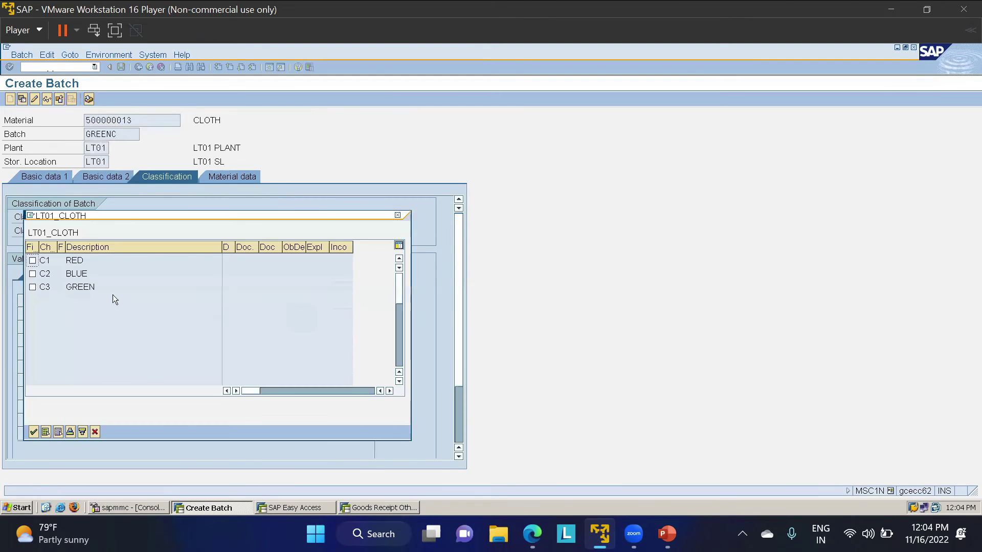
left_click(33, 287)
left_click(32, 432)
left_click(123, 67)
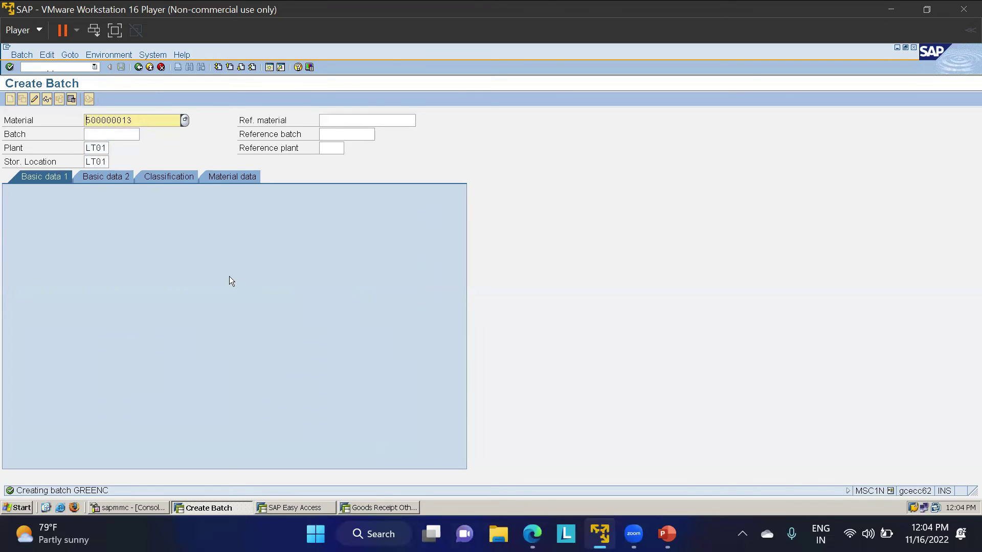
Open transaction ME21N and enter the vendor number of VA Industries for a standard purchase order.
left_click(36, 67)
type("/NME21")
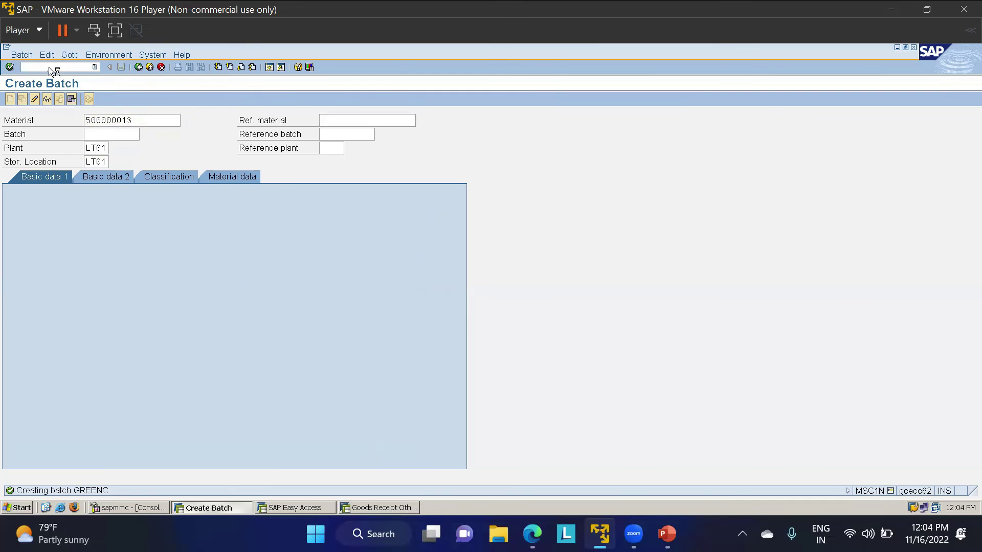
key("Return")
left_click(291, 118)
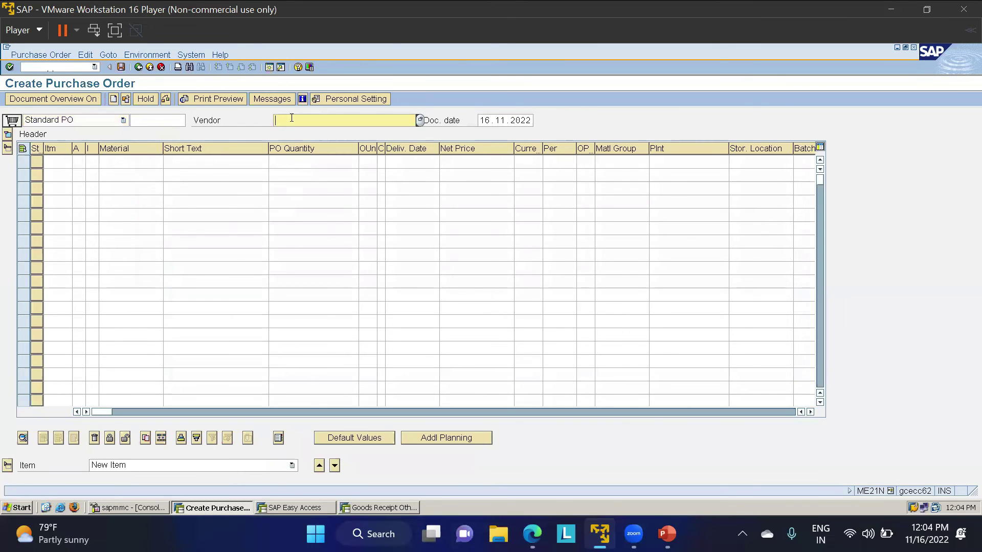
type("200")
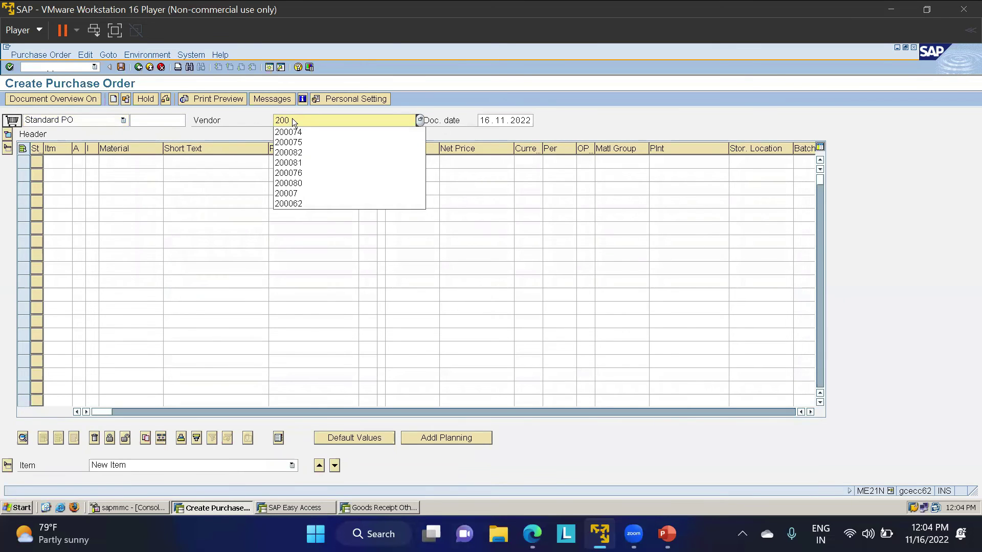
type("075")
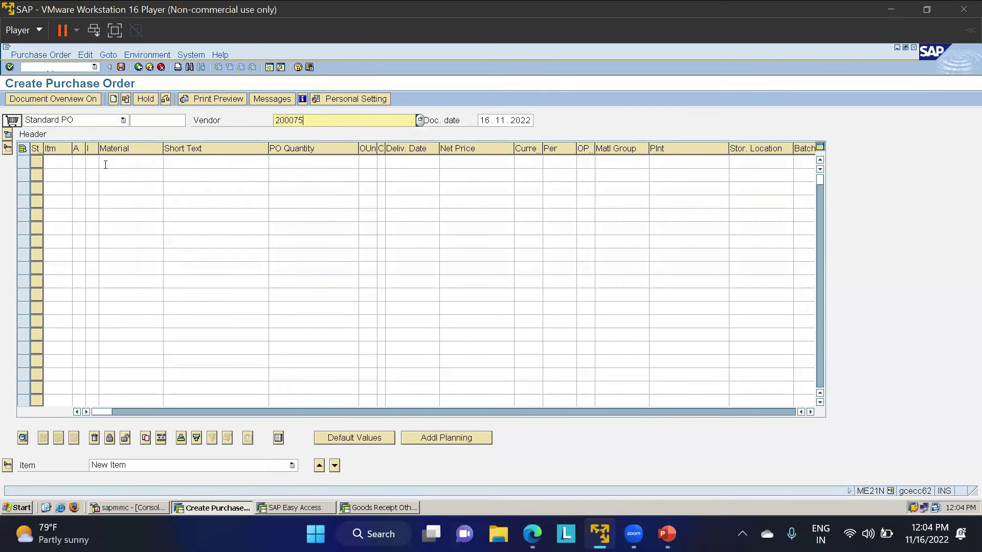
Set the order's organizational data to purchasing organization LT01, purchasing group 000 and company code LT01.
left_click(9, 134)
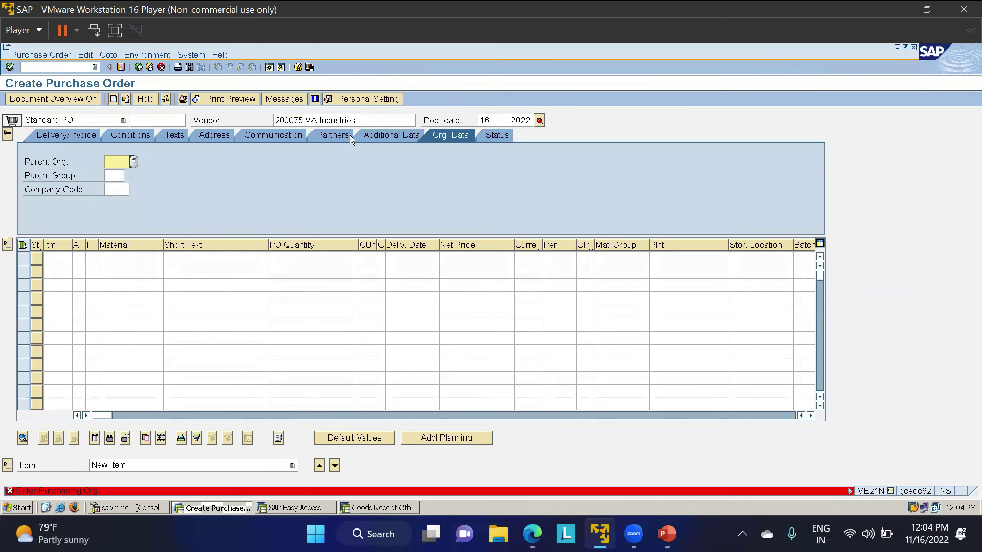
type("LT01")
key("Tab")
type("000")
key("Tab")
type("LT01")
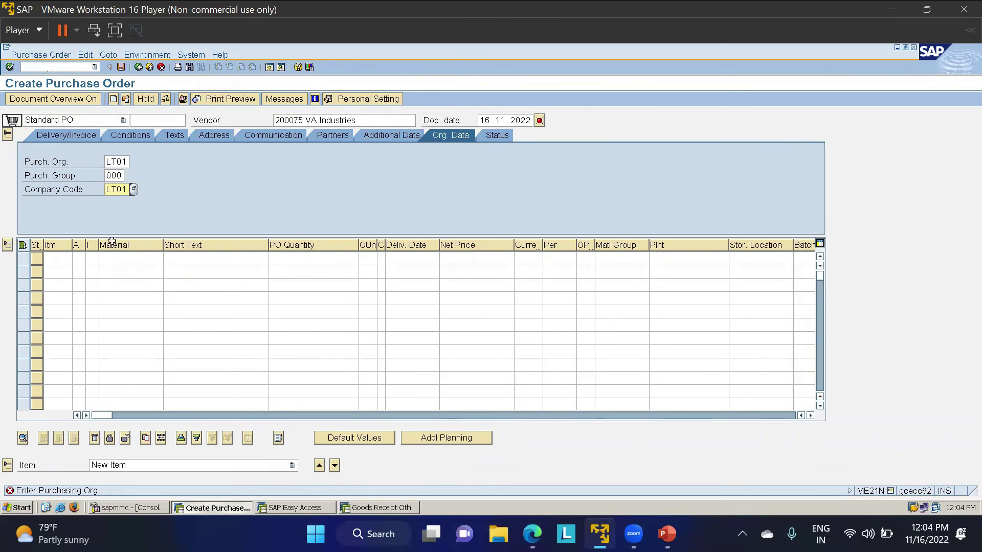
Enter material 500000013 with a PO quantity of 100 in the first order item.
left_click(116, 258)
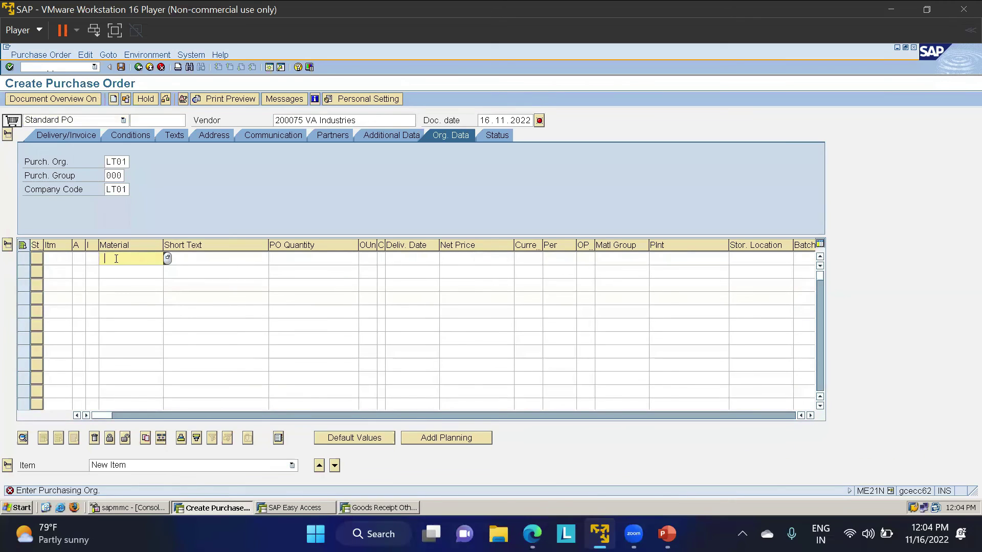
left_click(116, 259)
type("500000013")
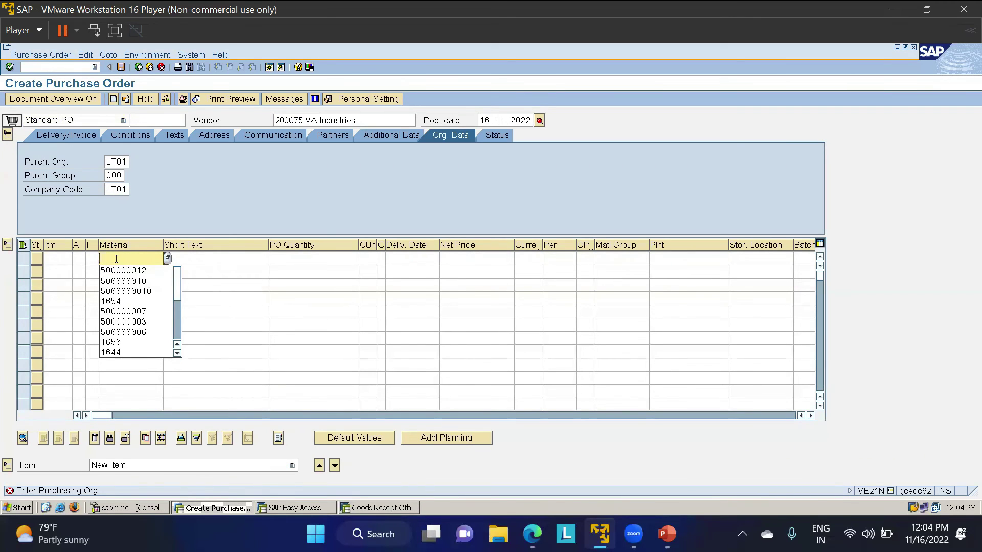
key("Tab")
key("Tab")
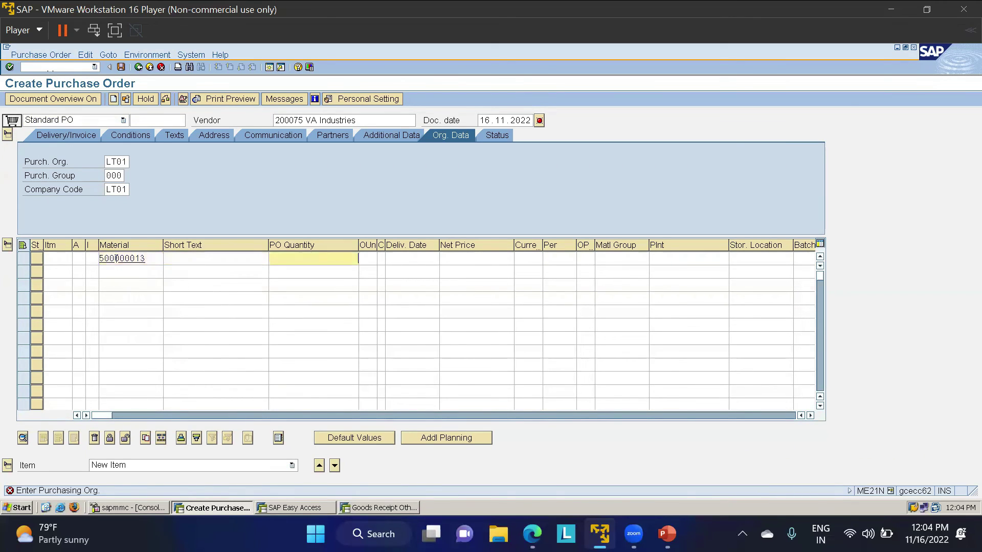
type("10")
Assign plant LT01 and storage location LT01 to the purchase order item and validate the line.
key("Tab")
key("Tab")
key("Tab")
key("Tab")
key("Tab")
key("Tab")
key("Tab")
key("Tab")
key("Tab")
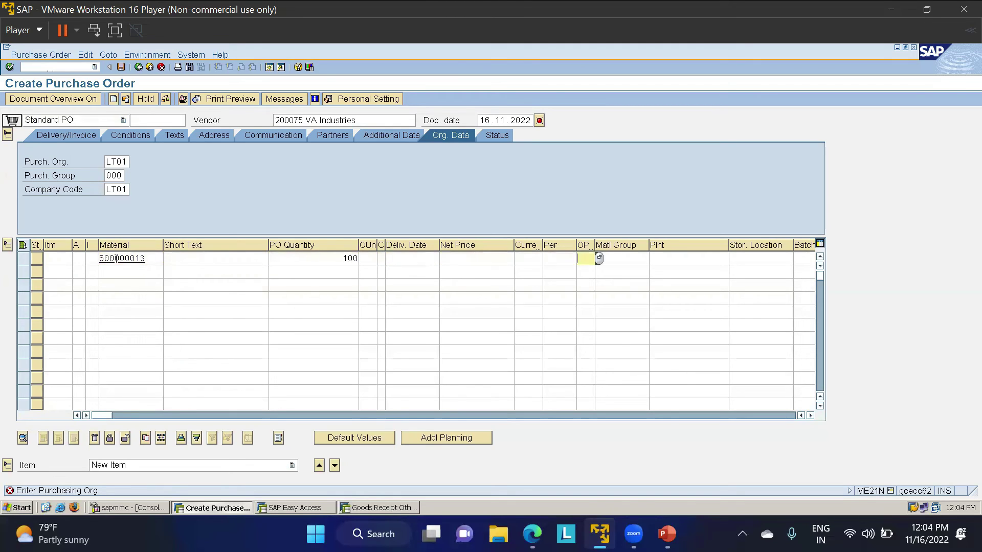
type("LT01")
key("Tab")
type("LT01")
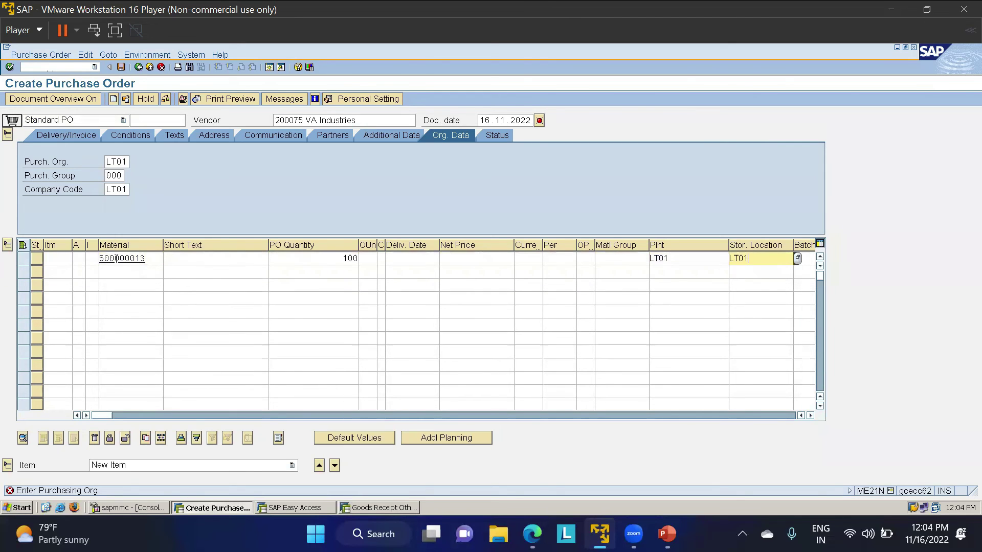
key("Return")
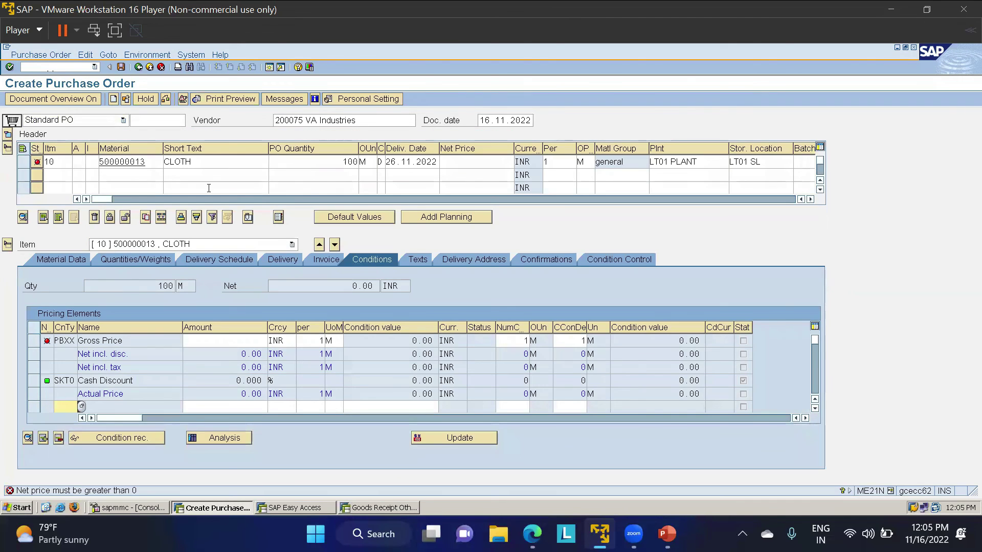
Set the net price of the CLOTH item to 60 INR per metre.
left_click(461, 163)
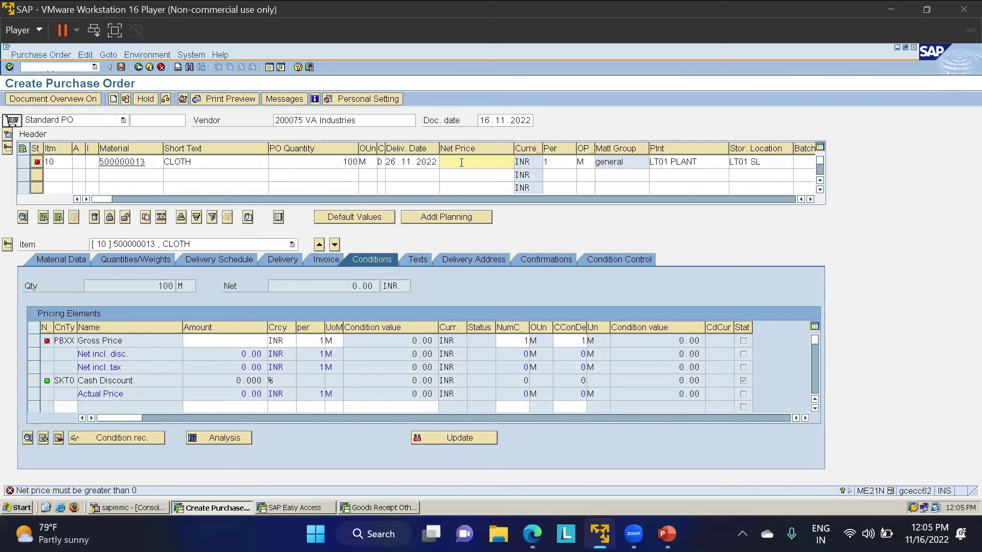
type("60")
key("Return")
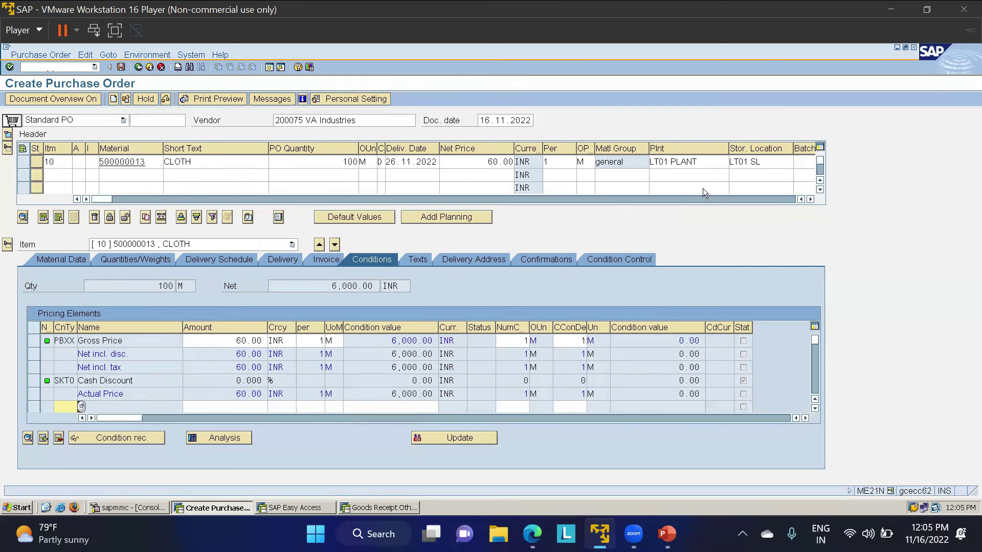
Assign batch BLUEC to the CLOTH order item, choosing it from the batch search for material 500000013.
double_click(810, 199)
left_click(810, 198)
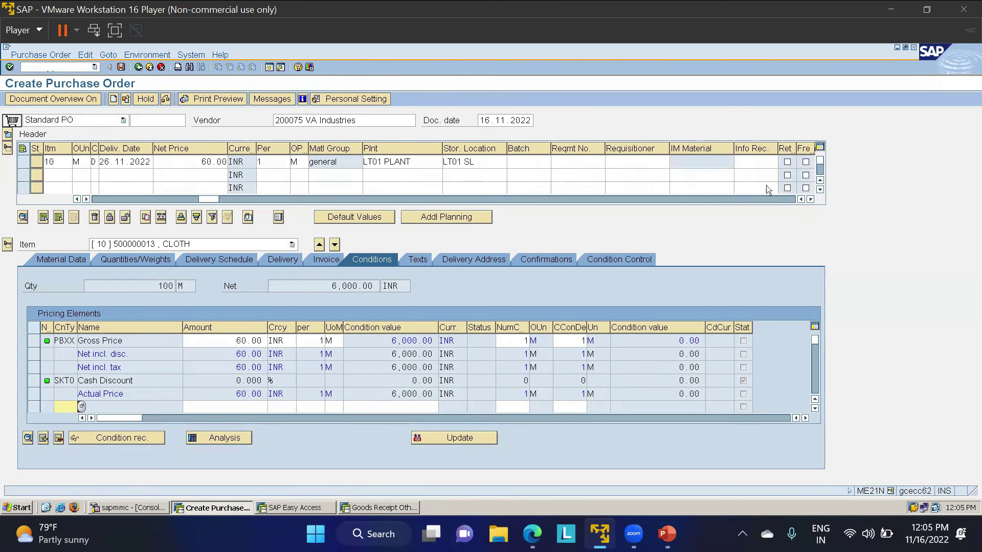
left_click(525, 162)
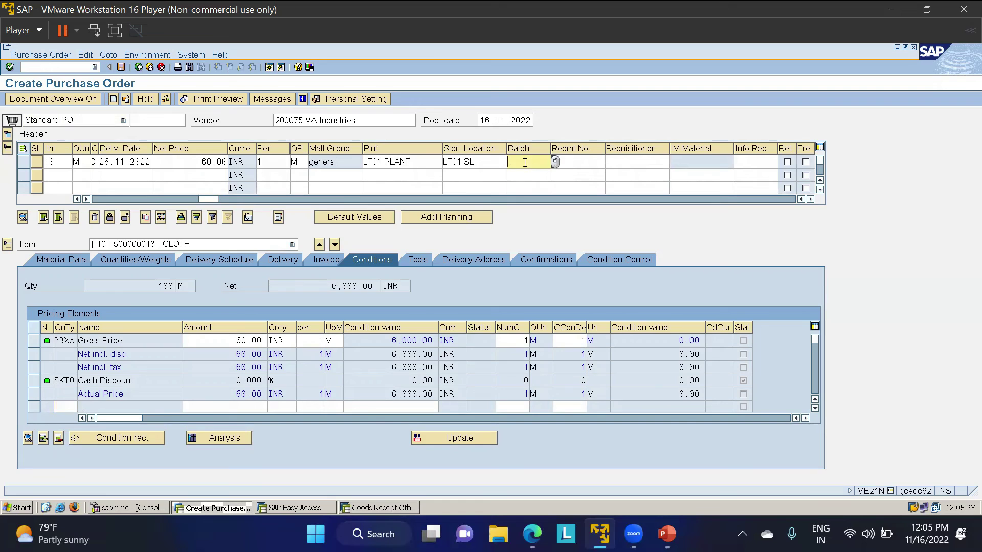
left_click(555, 160)
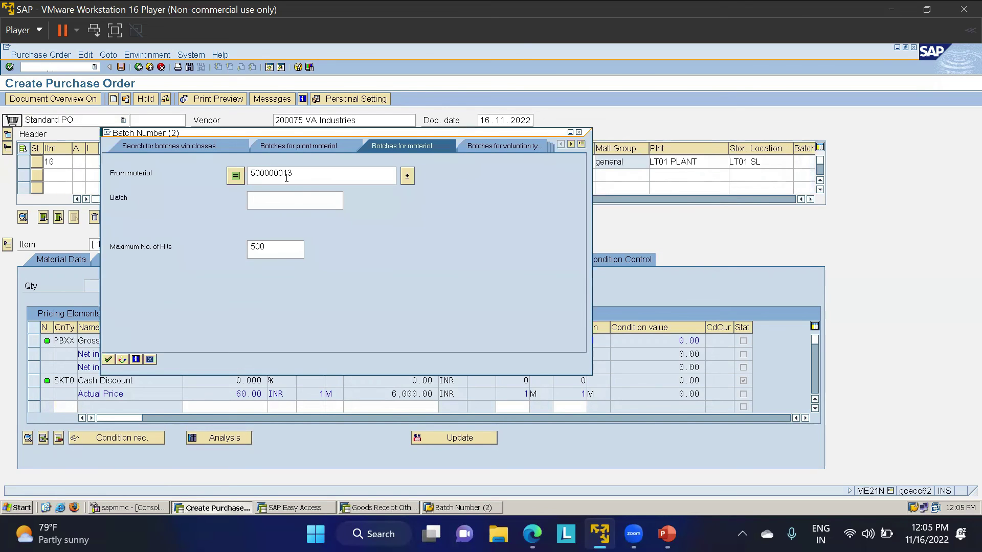
left_click(109, 360)
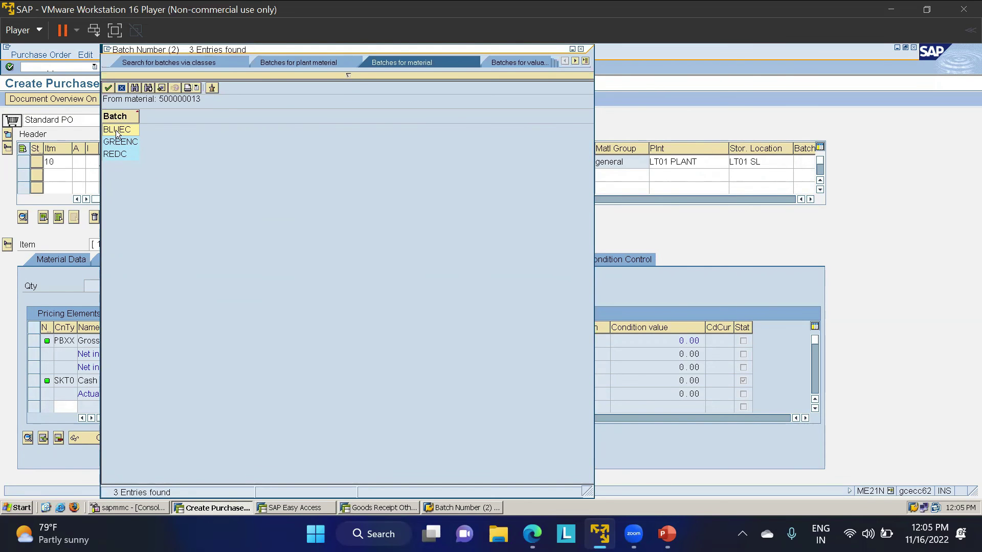
double_click(117, 130)
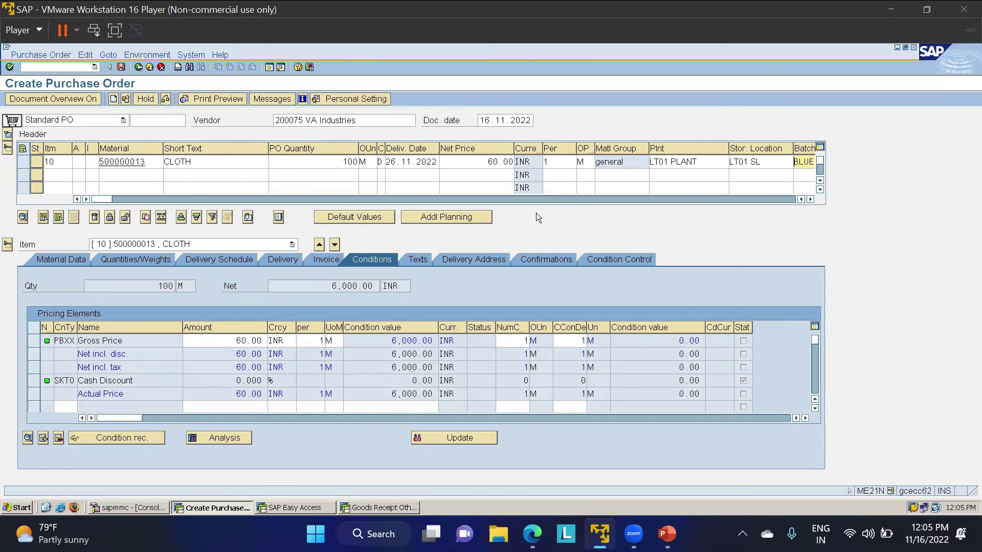
Check the purchase order, accept the check log and save the order.
left_click(183, 98)
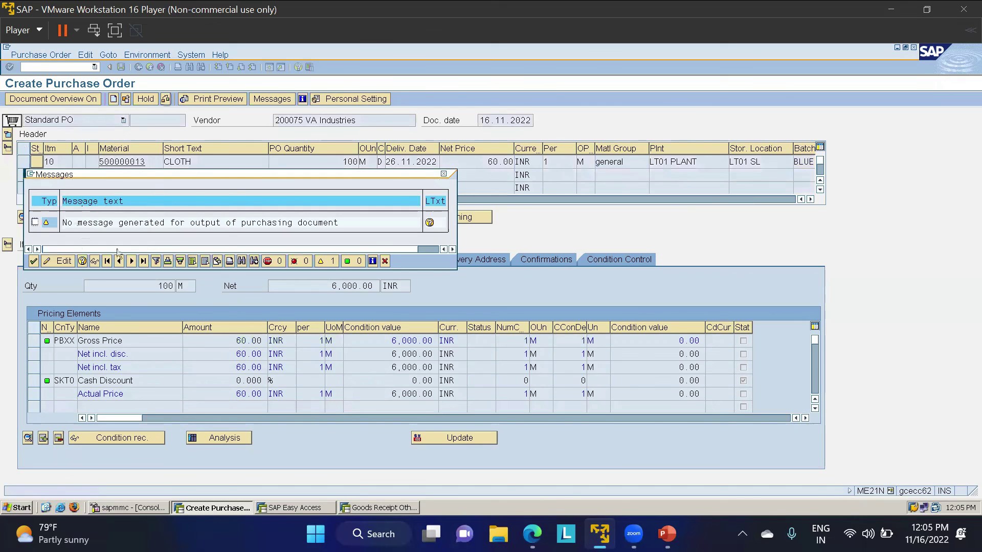
left_click(32, 261)
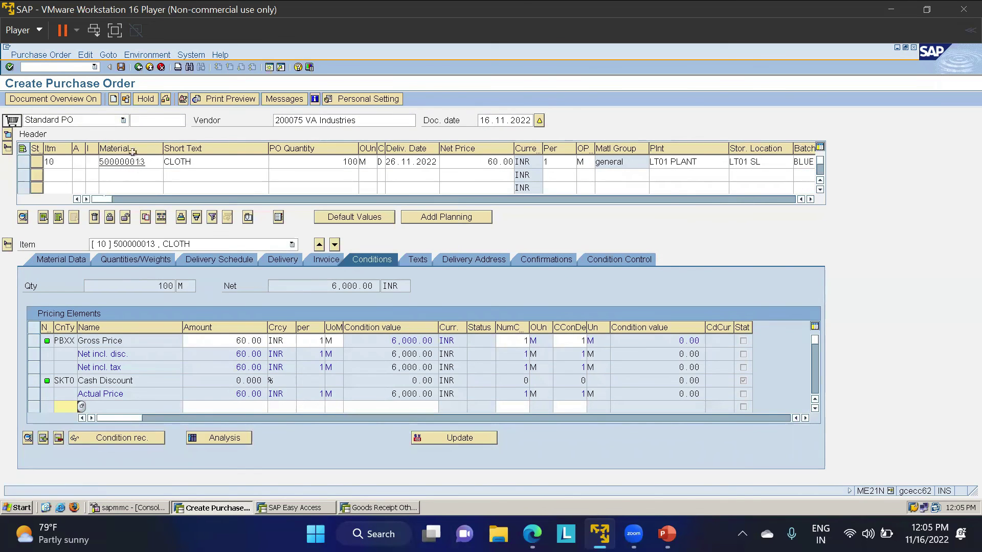
left_click(121, 67)
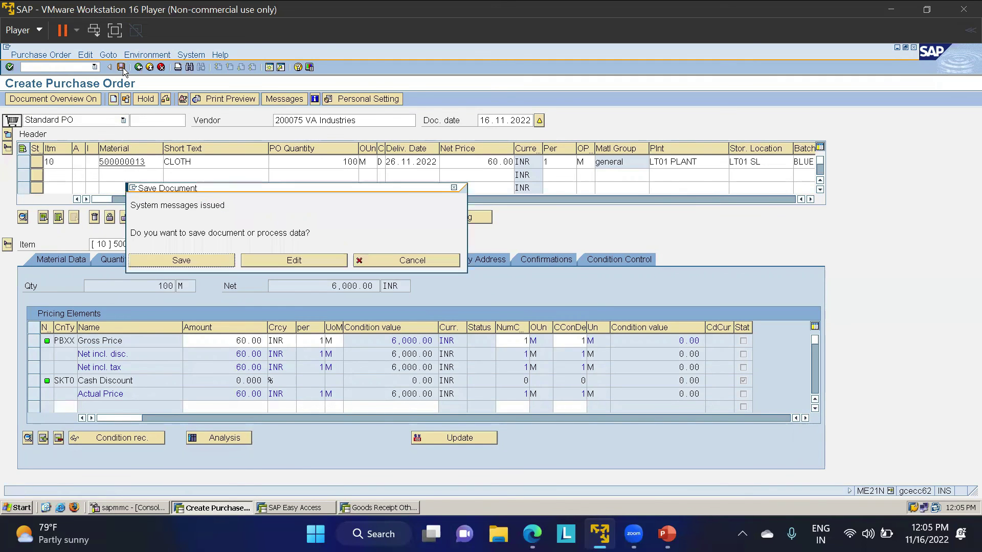
left_click(187, 257)
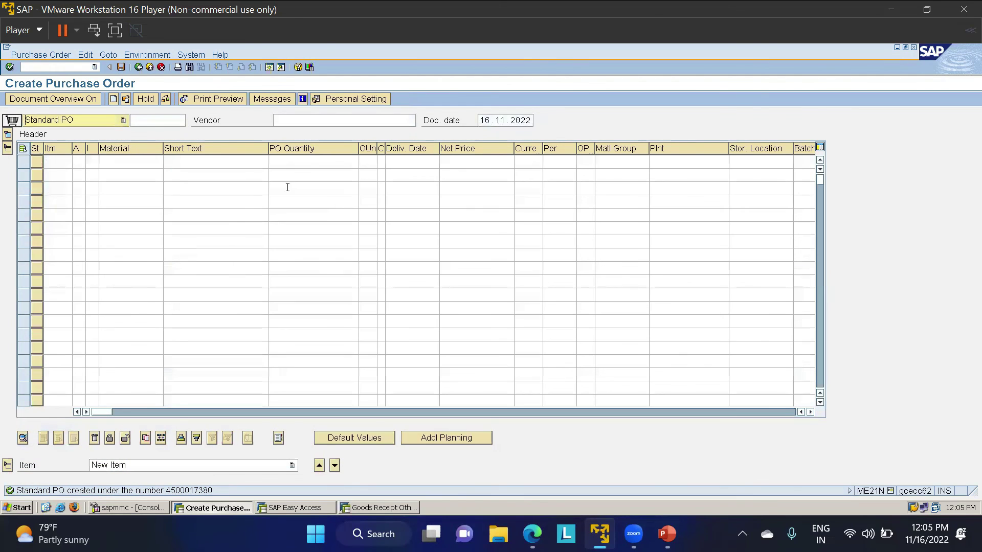
Copy the new purchase order's number from the details of the save message and close them.
double_click(189, 491)
double_click(491, 207)
key("ctrl+c")
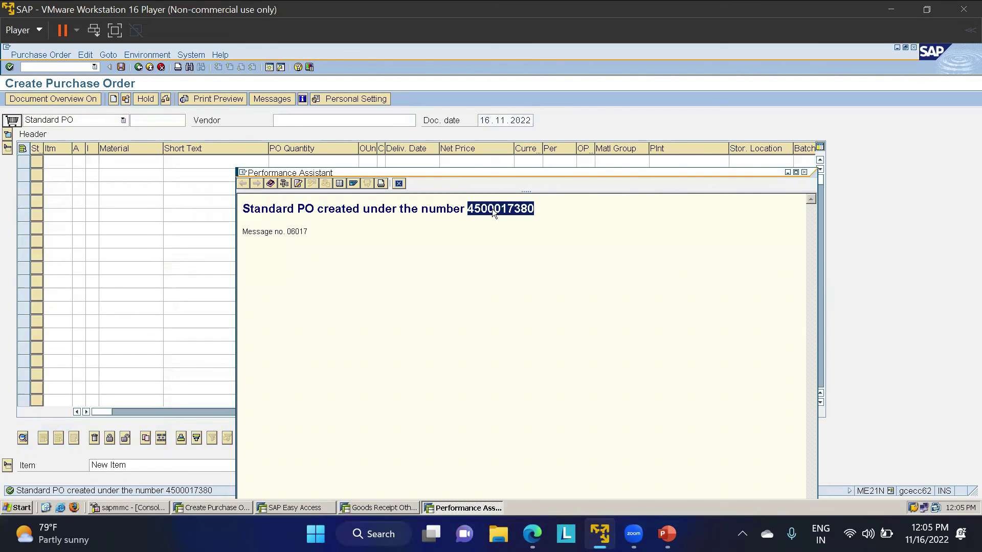
left_click(399, 183)
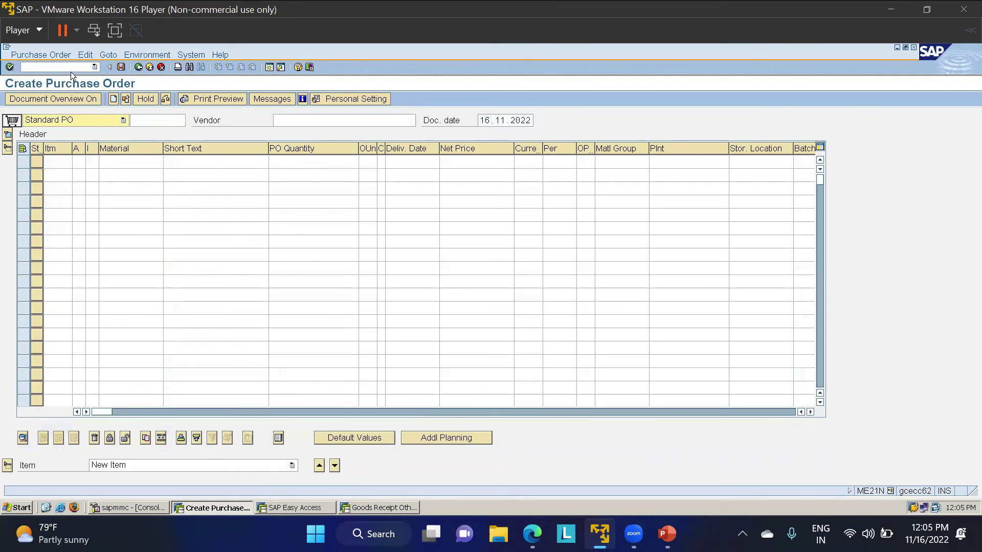
Start transaction MIGO in place of the current one and load the copied purchase order for goods receipt.
type("/NMO")
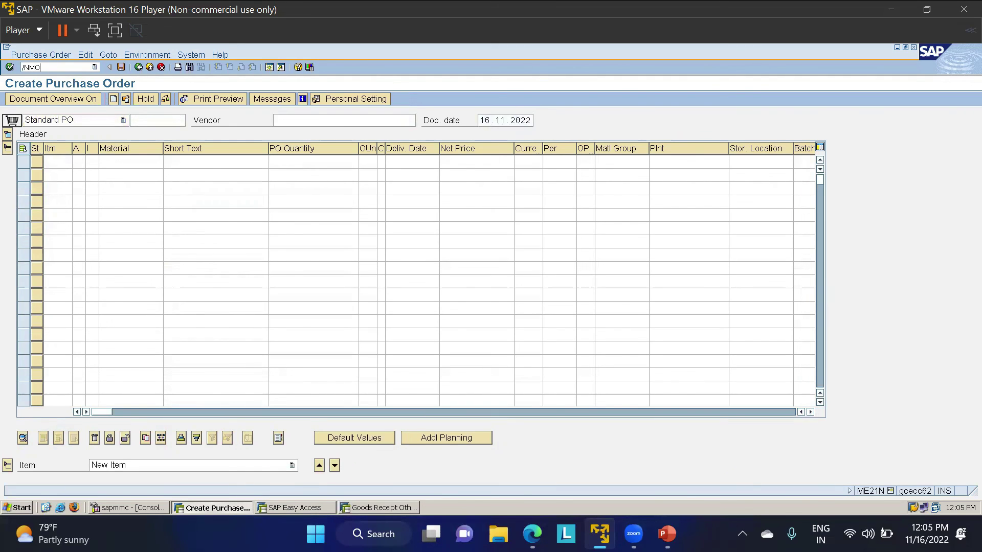
key("BackSpace")
type("IGG")
key("Return")
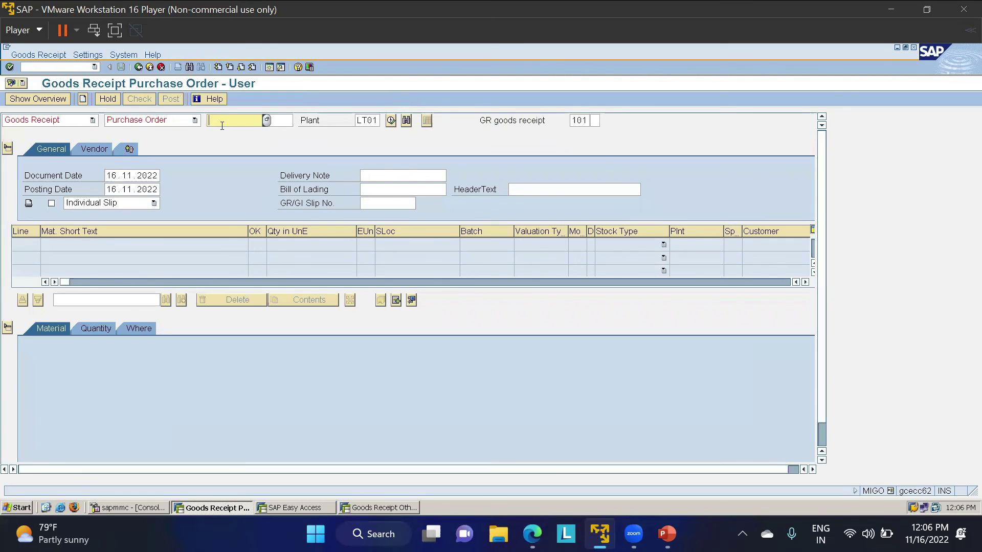
key("ctrl+v")
key("Return")
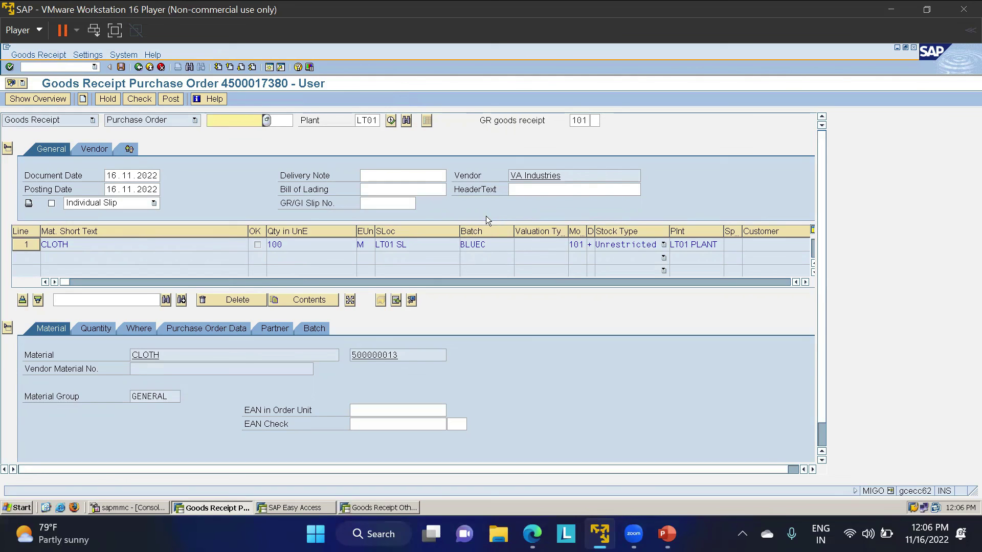
Review the classification of the CLOTH item's batch BLUEC, including the allowed LT01_CLOTH values, and return to the receipt.
left_click(316, 328)
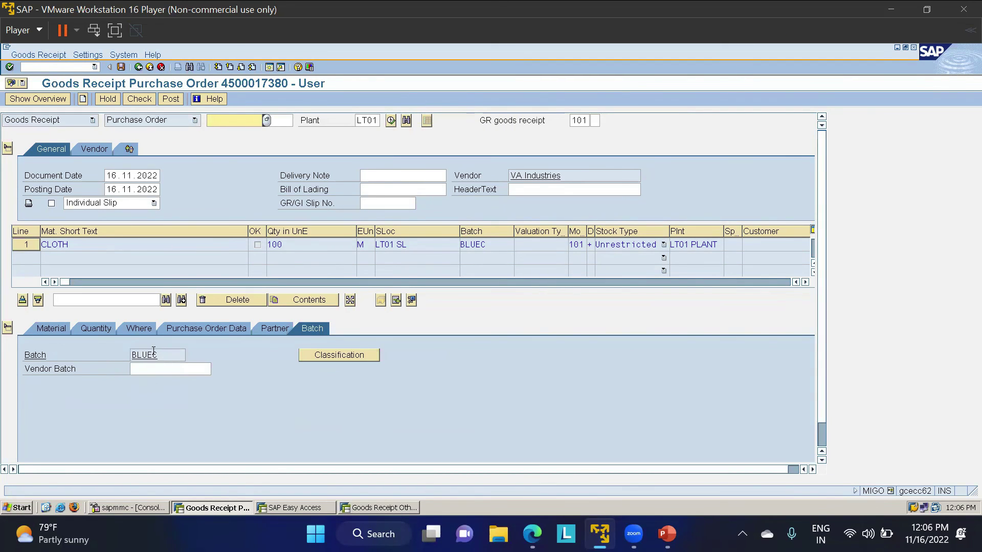
left_click(331, 354)
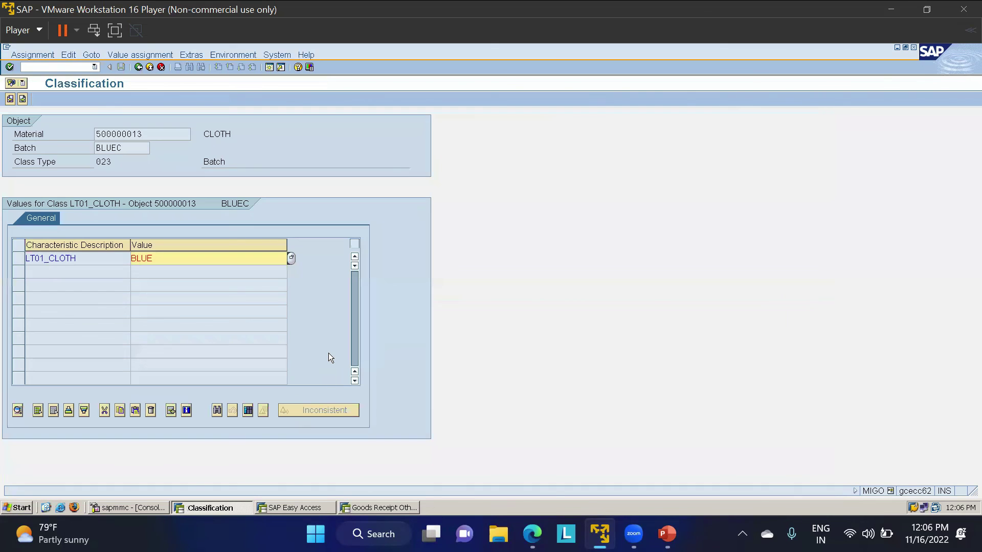
left_click(291, 258)
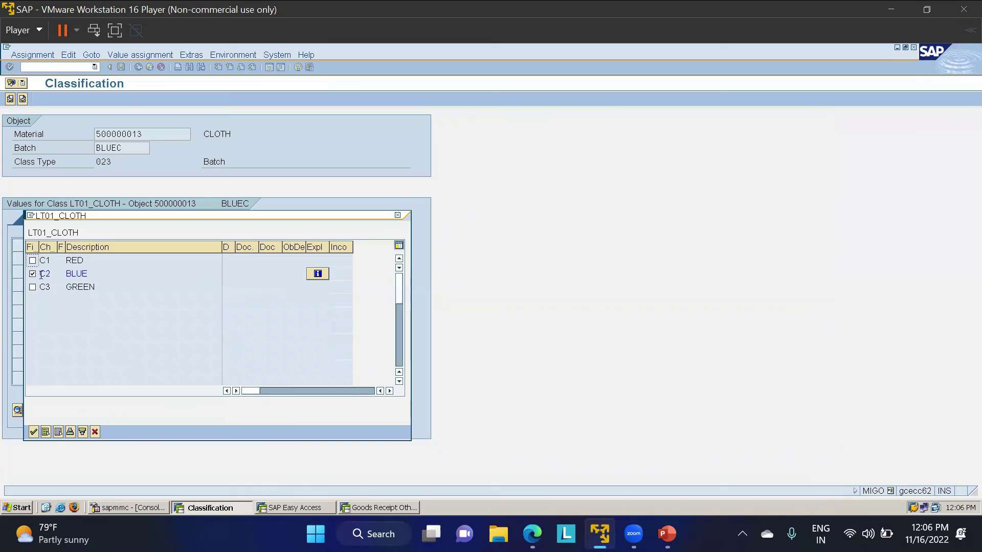
left_click(397, 215)
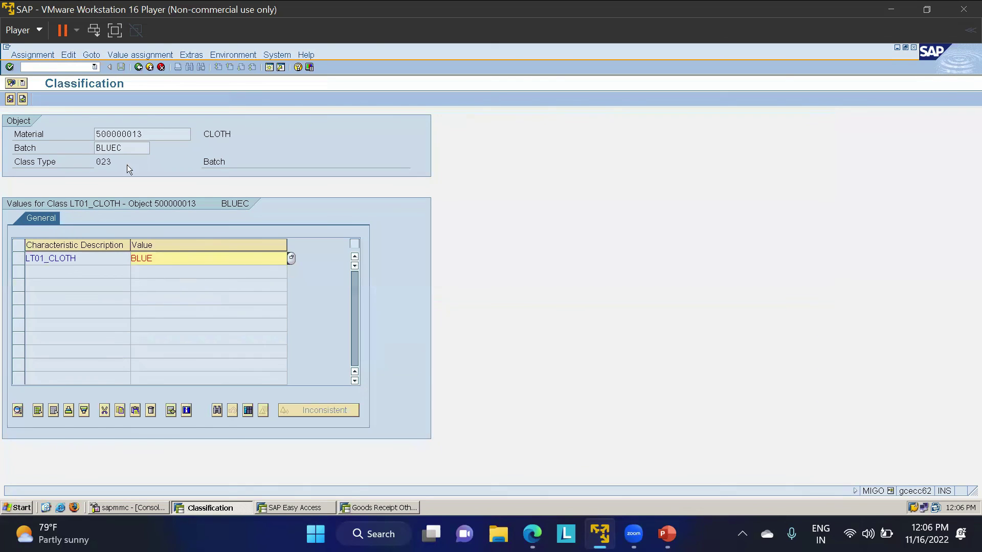
left_click(139, 67)
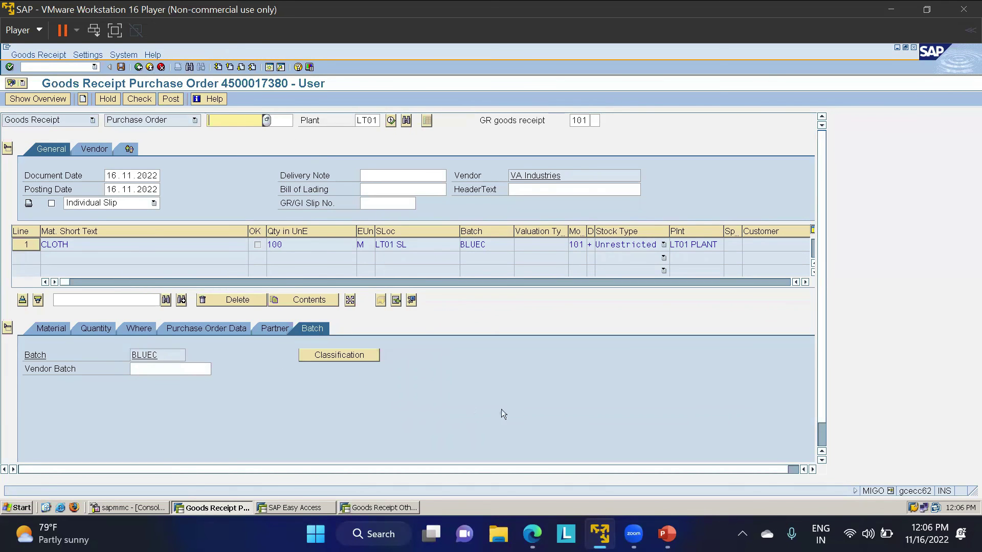
Mark the CLOTH line as Item OK, and check and post the goods receipt.
left_click(822, 435)
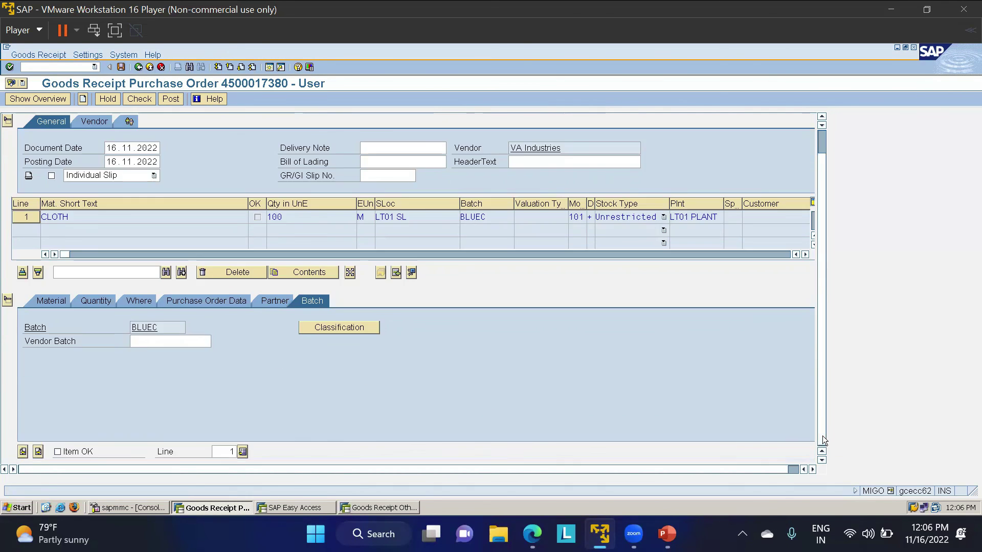
left_click(59, 452)
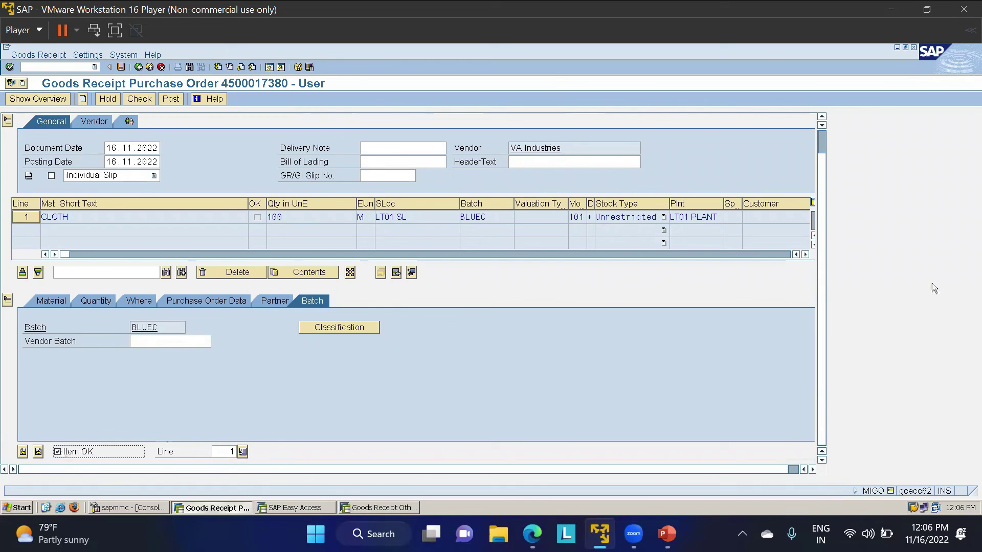
left_click(822, 137)
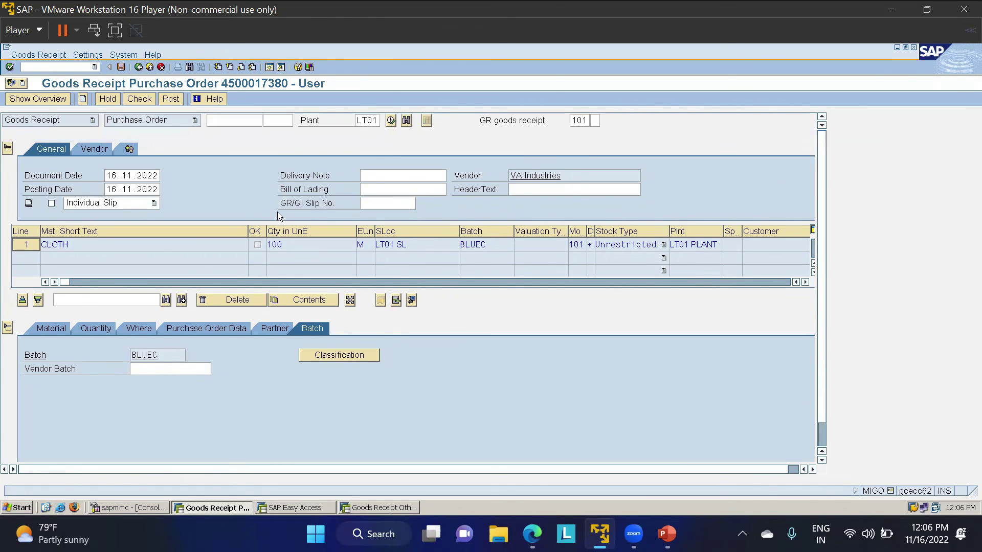
left_click(142, 98)
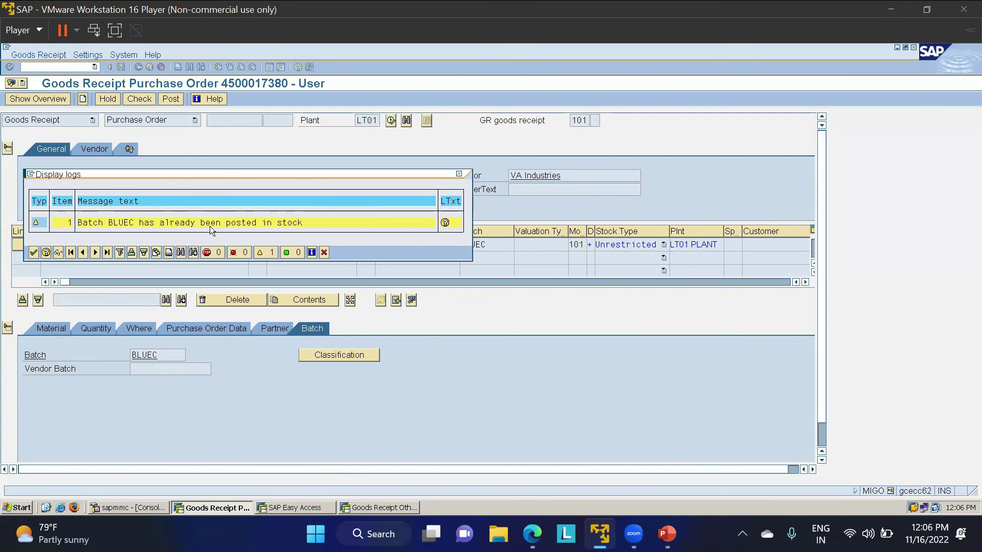
left_click(36, 253)
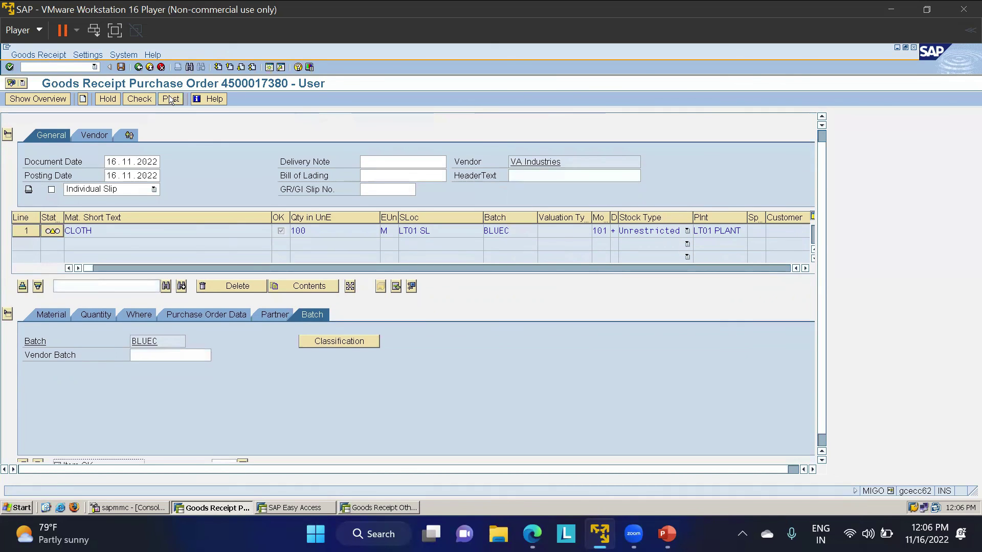
left_click(168, 99)
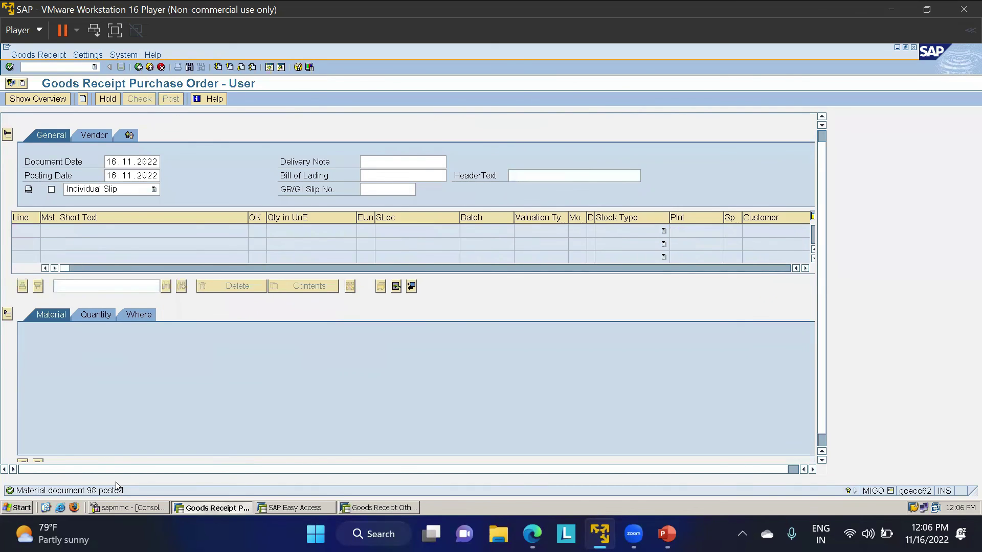